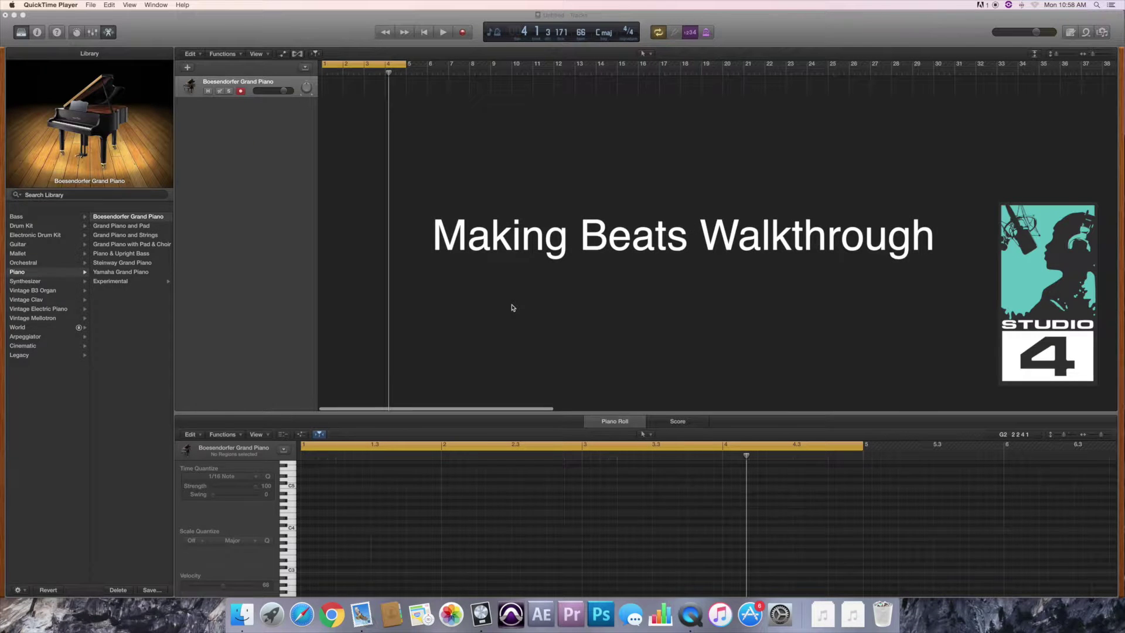
# Record a piano phrase on the Boesendorfer Grand Piano track and select all its notes
pyautogui.click(512, 306)
pyautogui.press('space')
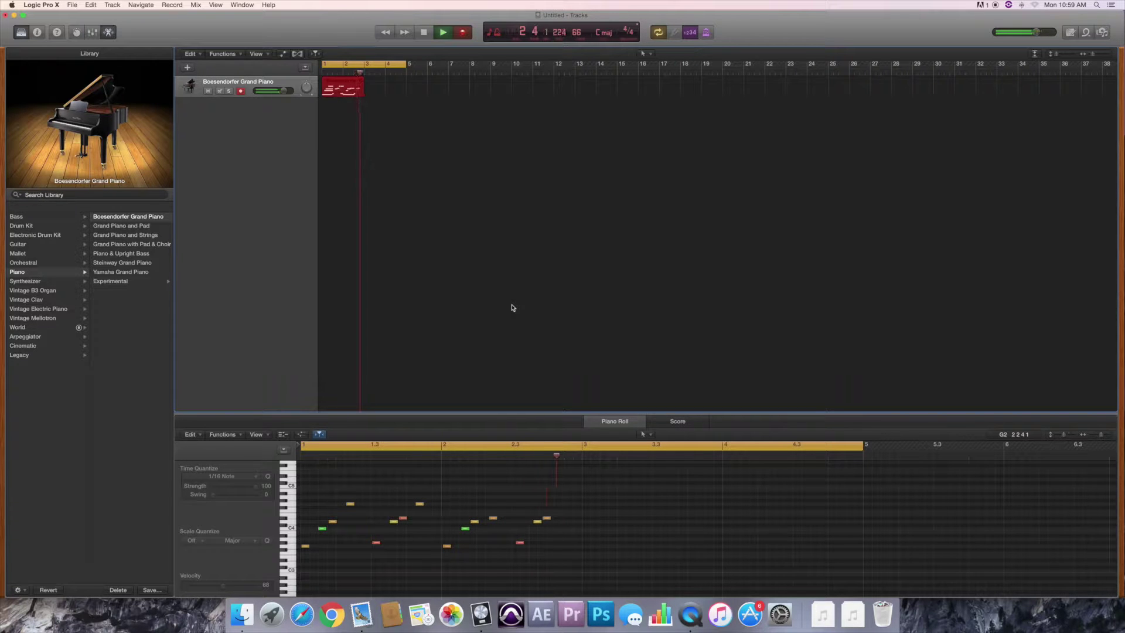
pyautogui.press('space')
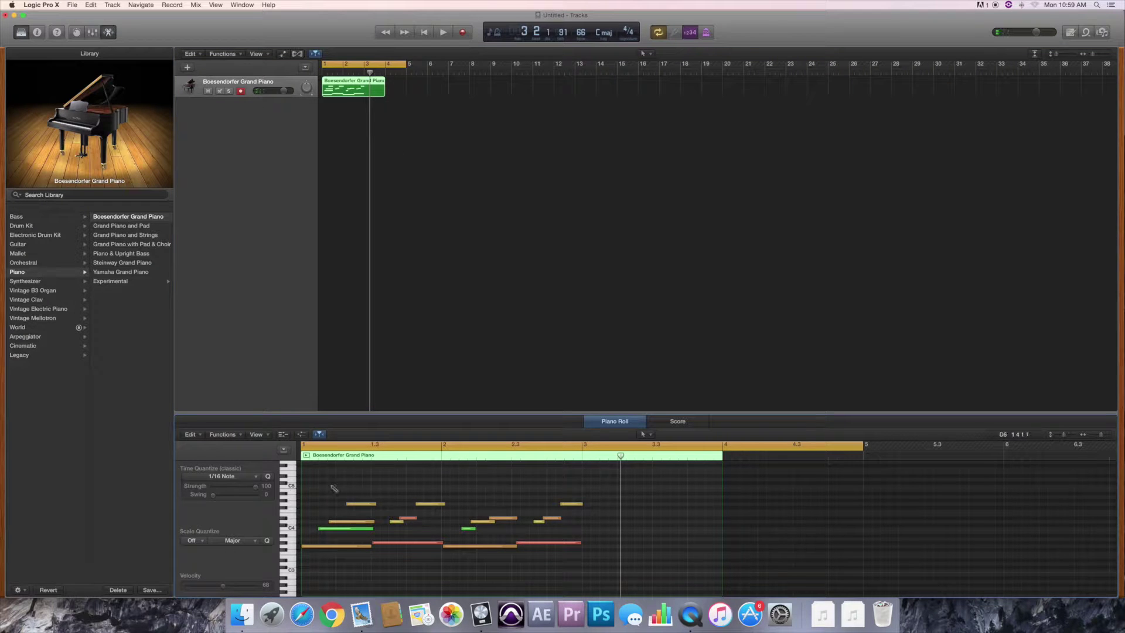
pyautogui.press('super+a')
# Play back the phrase, trim the piano region to two bars, and add a new instrument track
pyautogui.press('space')
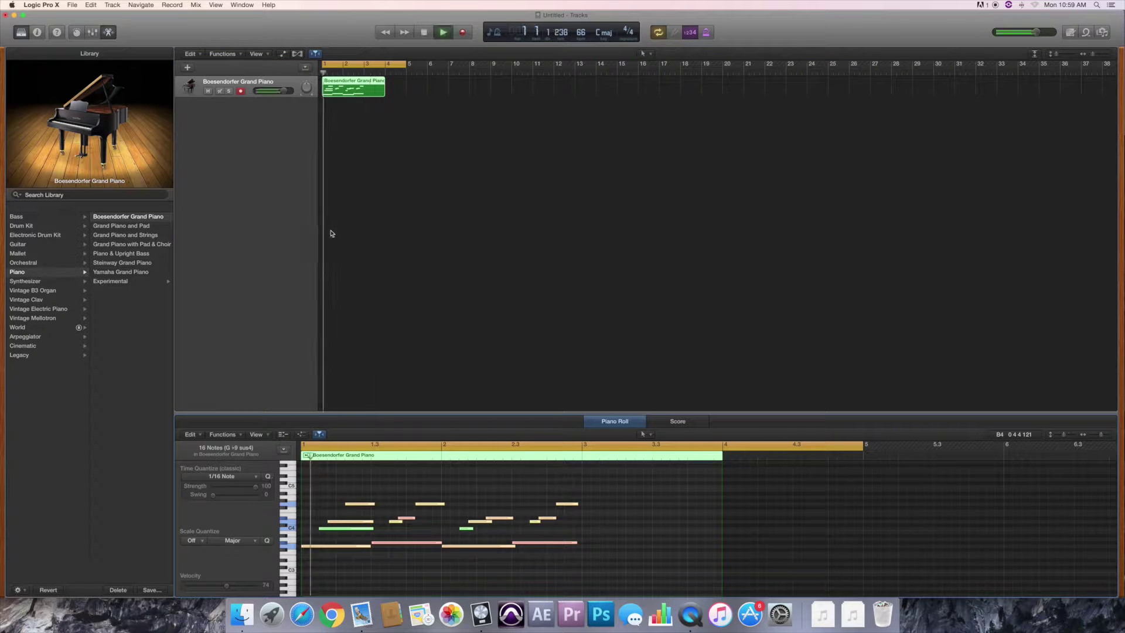
pyautogui.moveTo(384, 96)
pyautogui.mouseDown()
pyautogui.moveTo(361, 96)
pyautogui.moveTo(387, 85)
pyautogui.mouseUp()
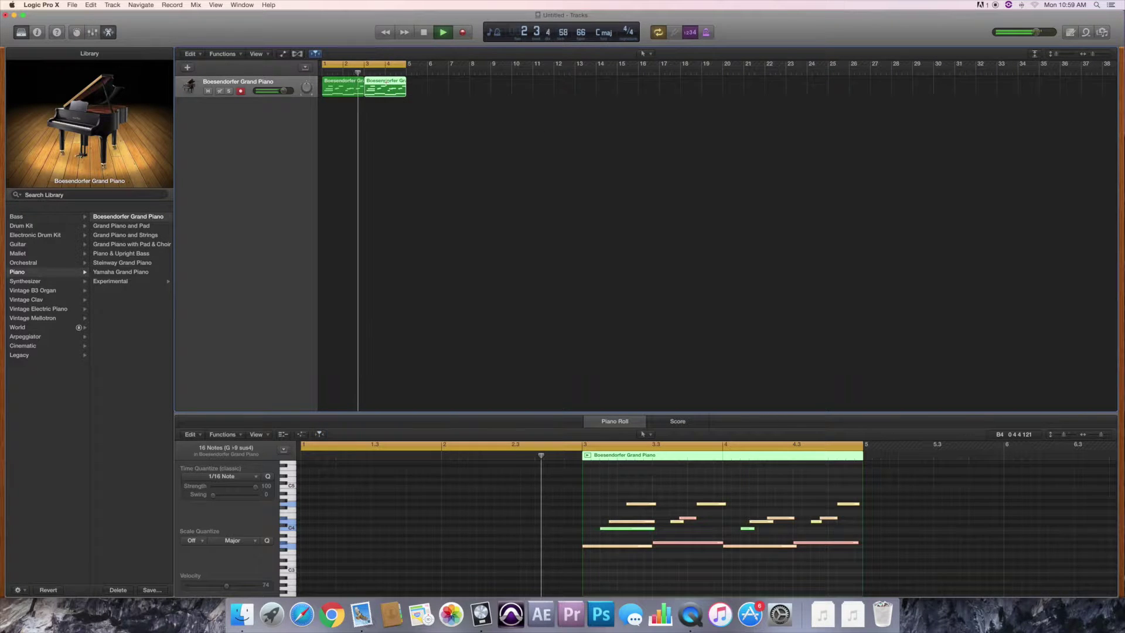
pyautogui.press('alt+super+s')
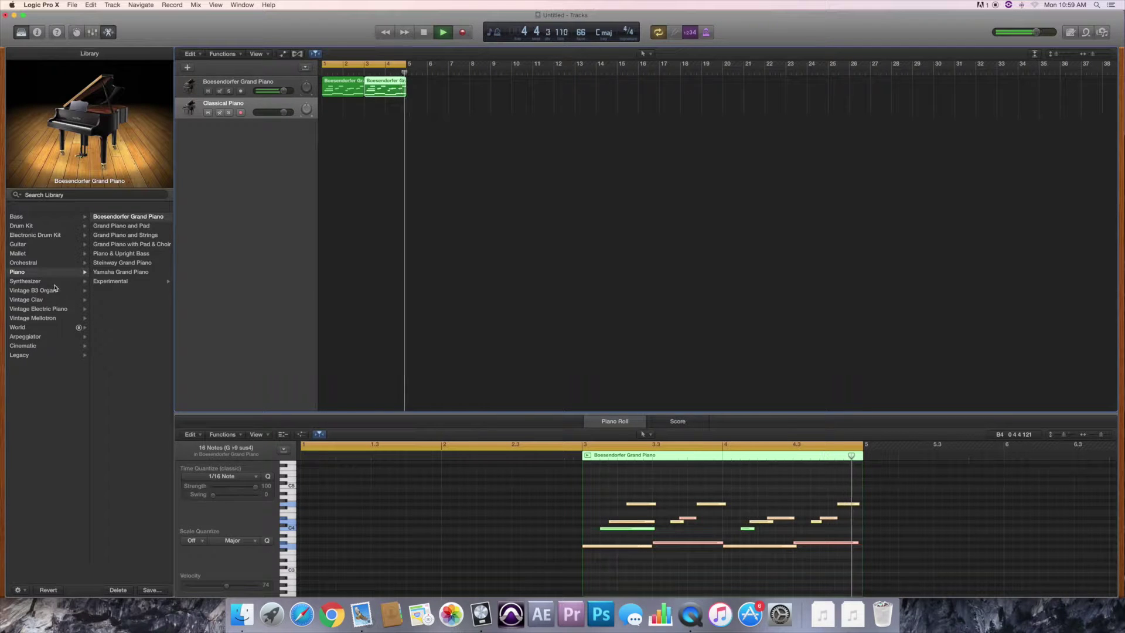
# Load Legacy > GarageBand > Horns > Horn Section on the second track and lower it to about -4.2 dB
pyautogui.click(61, 355)
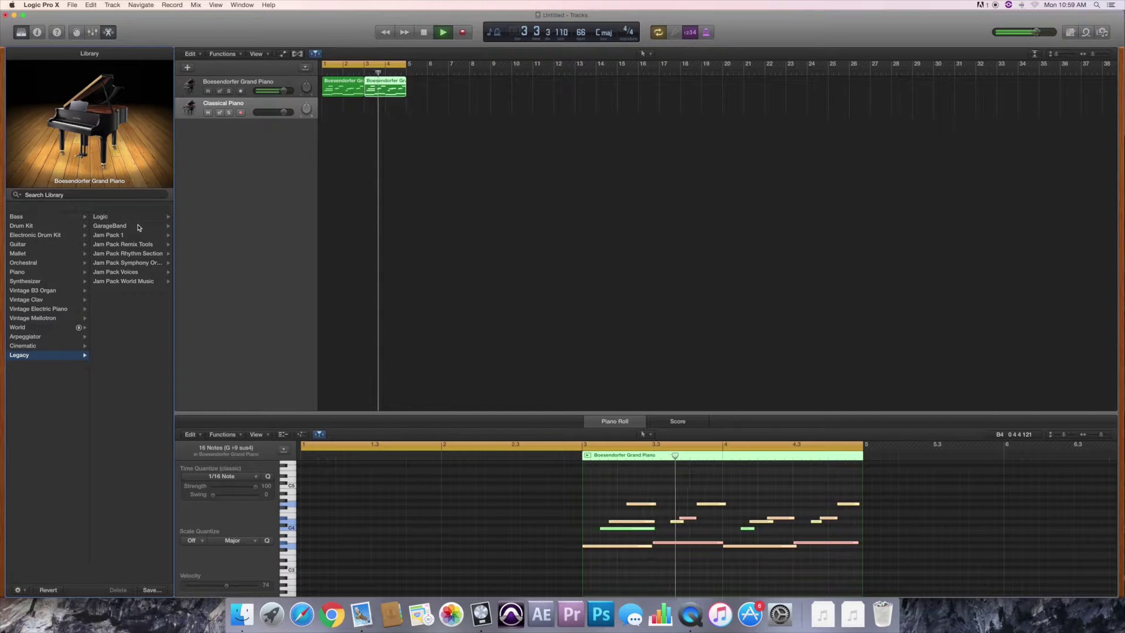
pyautogui.click(139, 226)
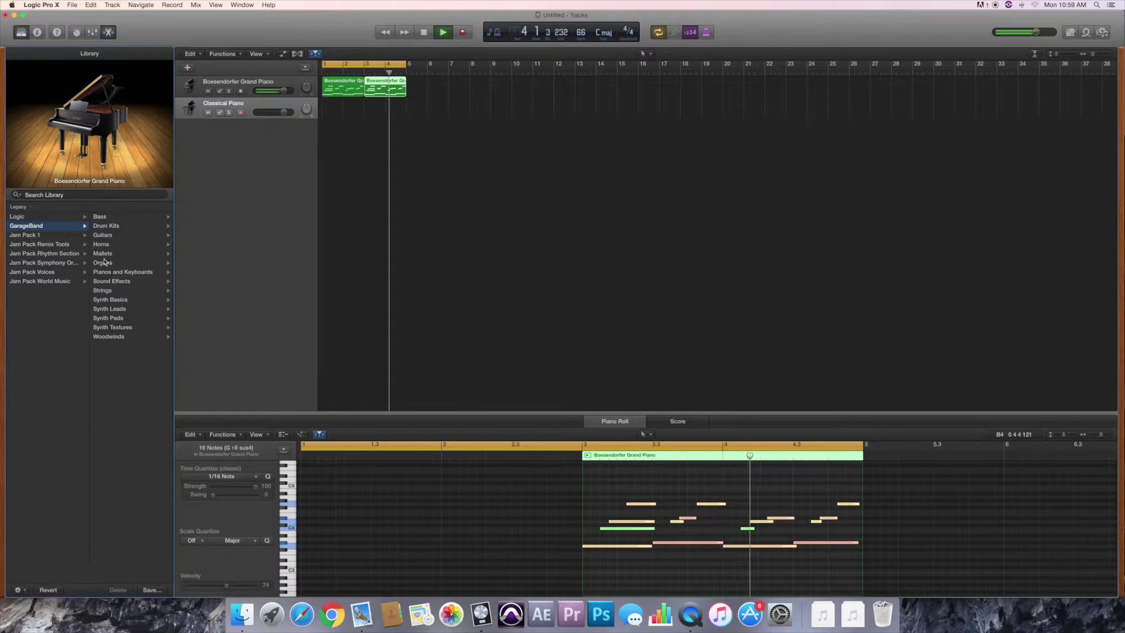
pyautogui.click(114, 244)
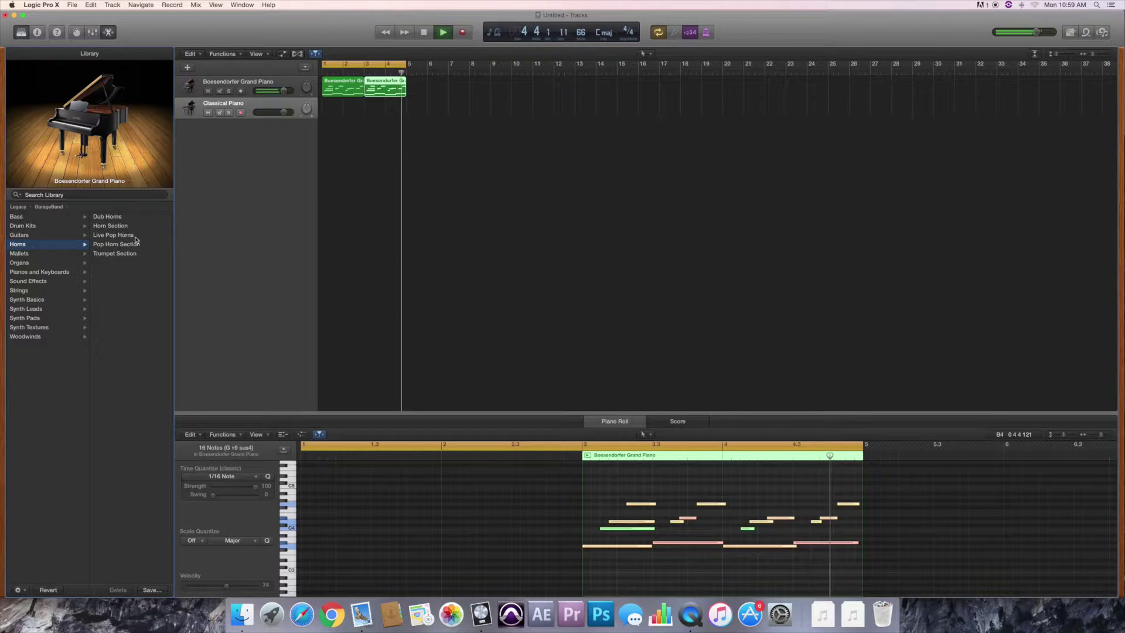
pyautogui.click(137, 227)
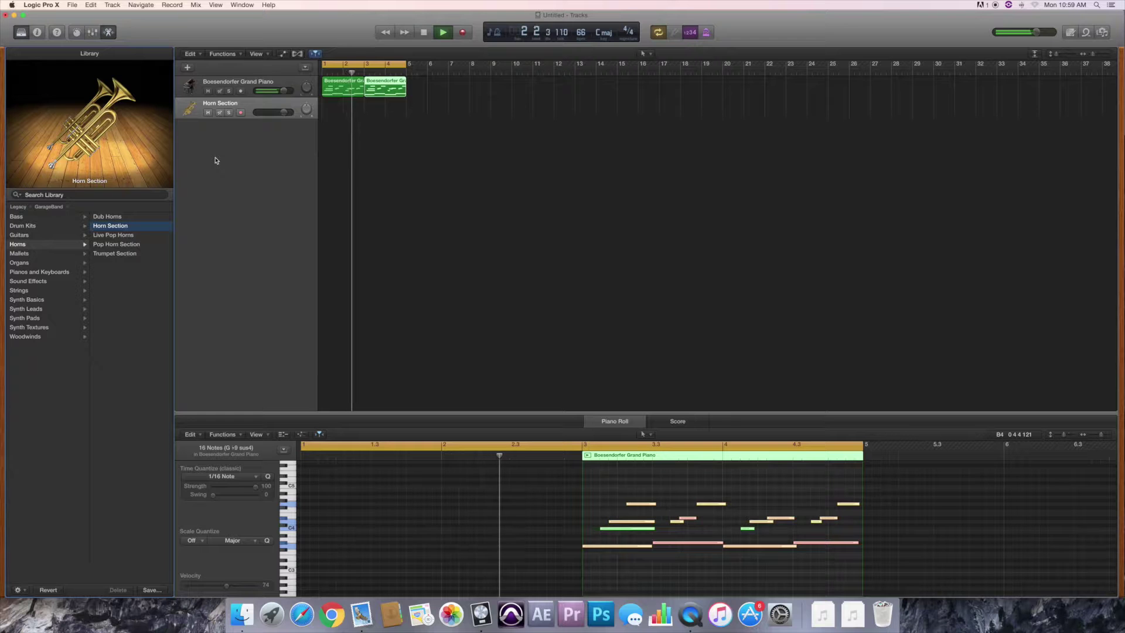
pyautogui.moveTo(260, 112); pyautogui.dragTo(255, 117)
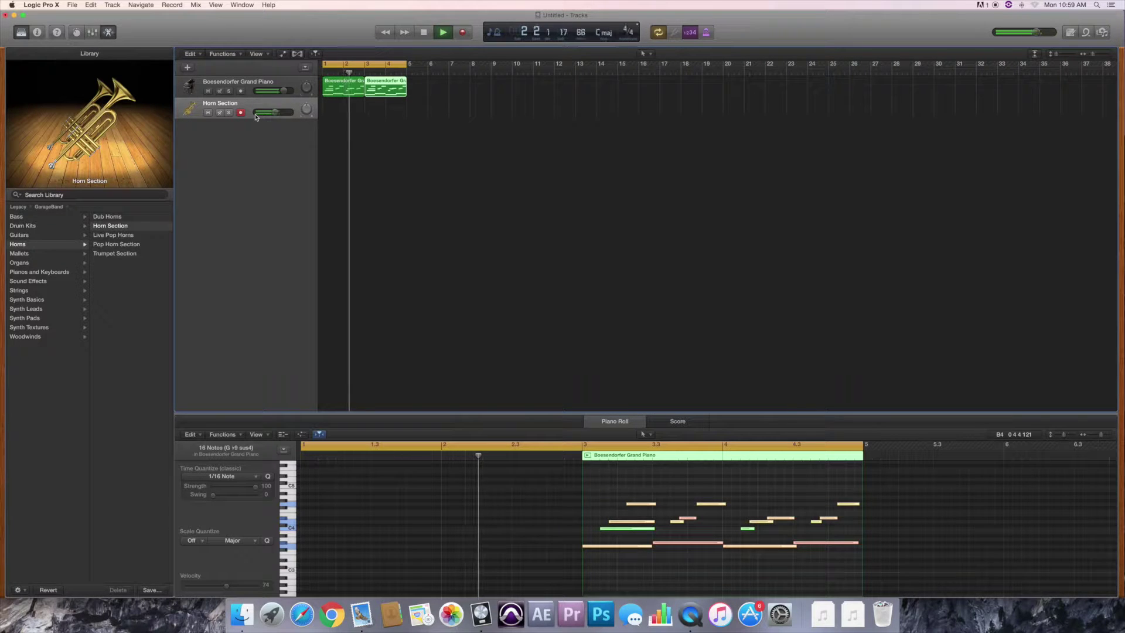
# Record a two-bar horn part and select all its notes
pyautogui.press('r')
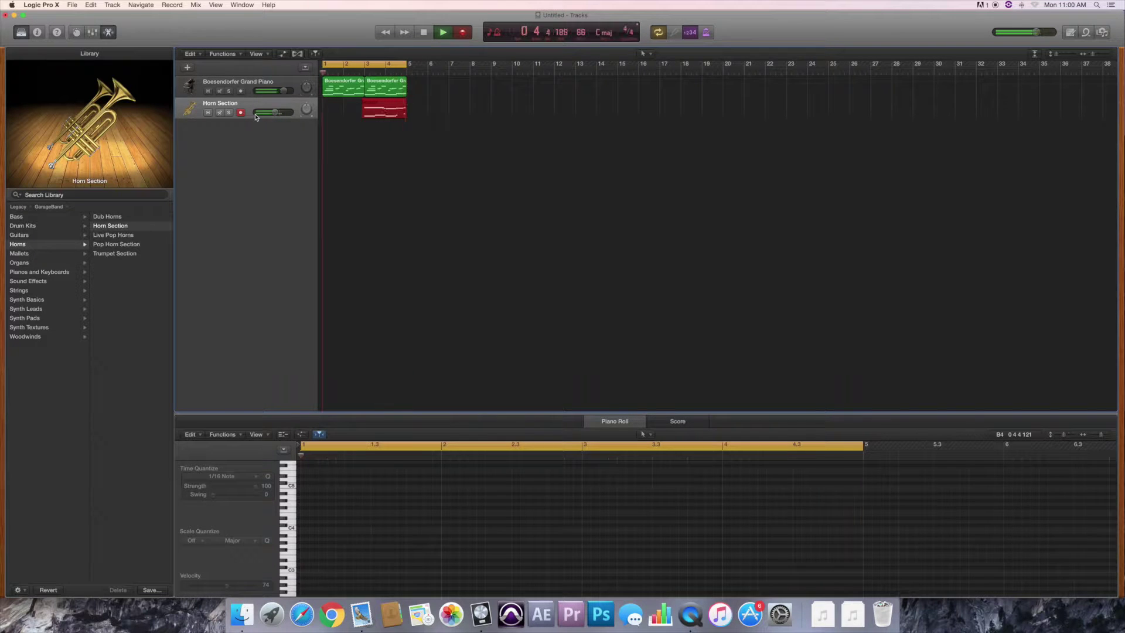
pyautogui.press('space')
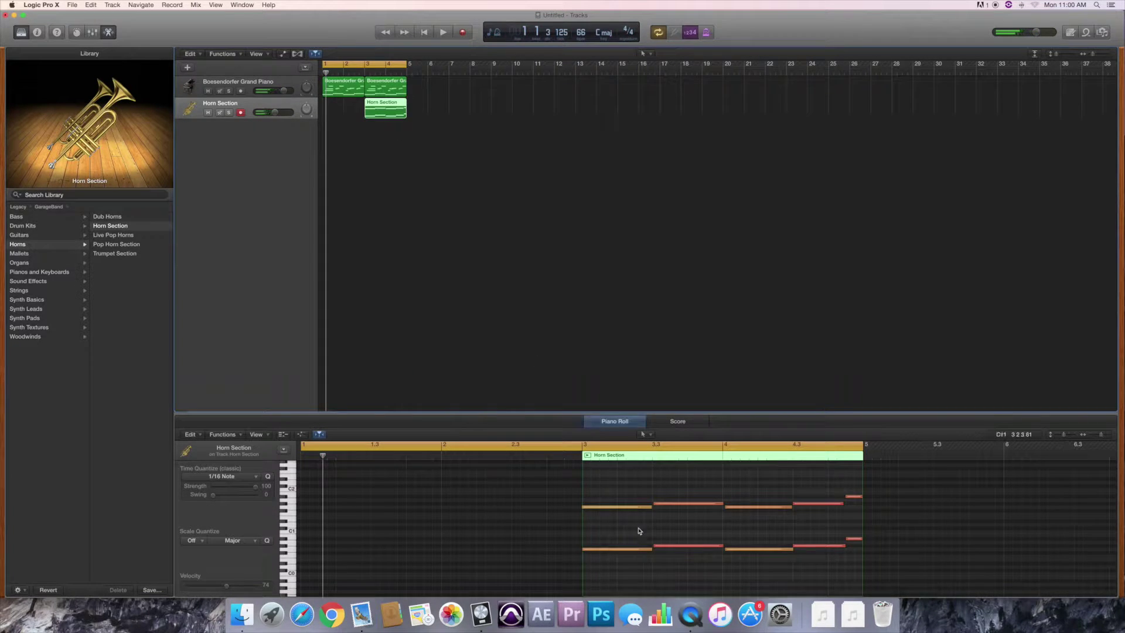
pyautogui.press('super+a')
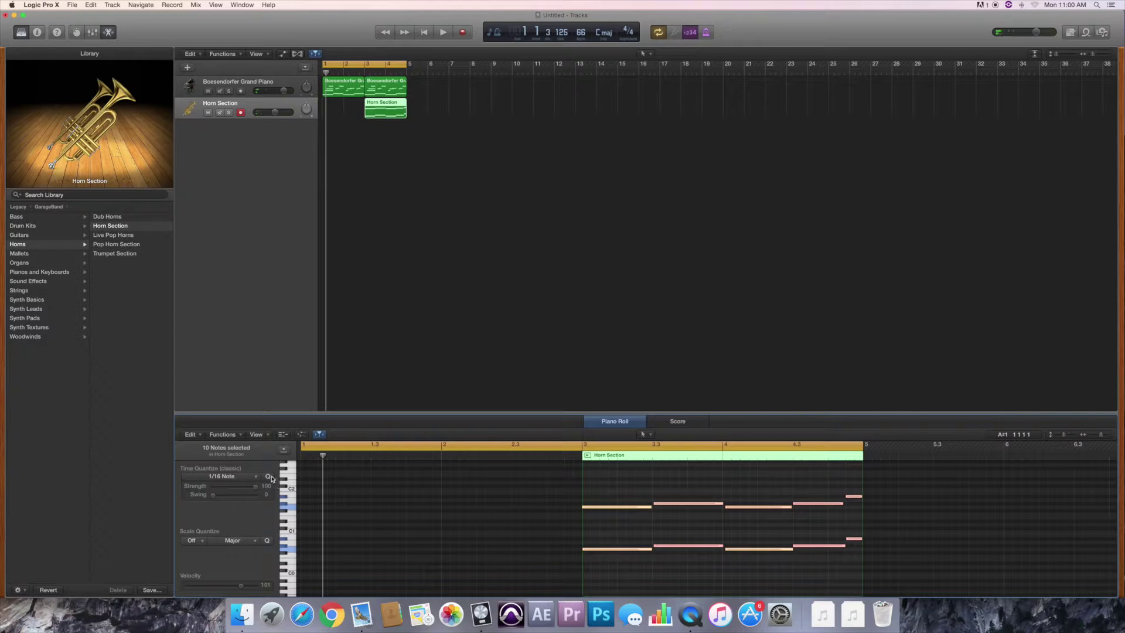
# Copy the horn region to bar 1, add another Horn Section track, and lower the horn fader to -11 dB
pyautogui.moveTo(380, 110); pyautogui.dragTo(338, 112)
pyautogui.press('space')
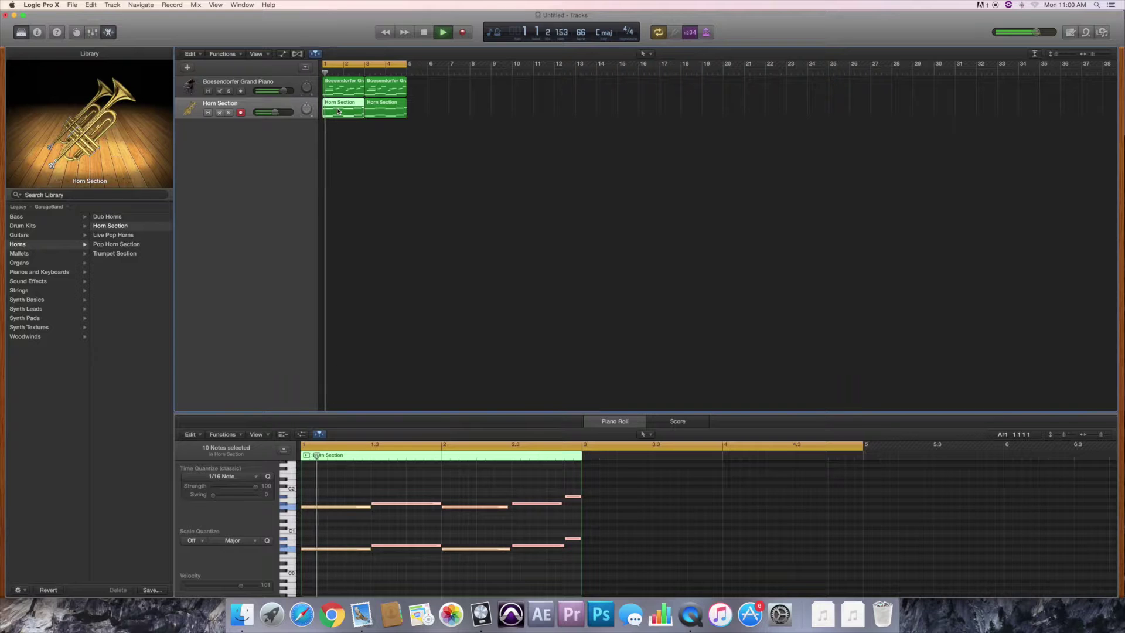
pyautogui.press('super+d')
pyautogui.moveTo(261, 112); pyautogui.dragTo(255, 112)
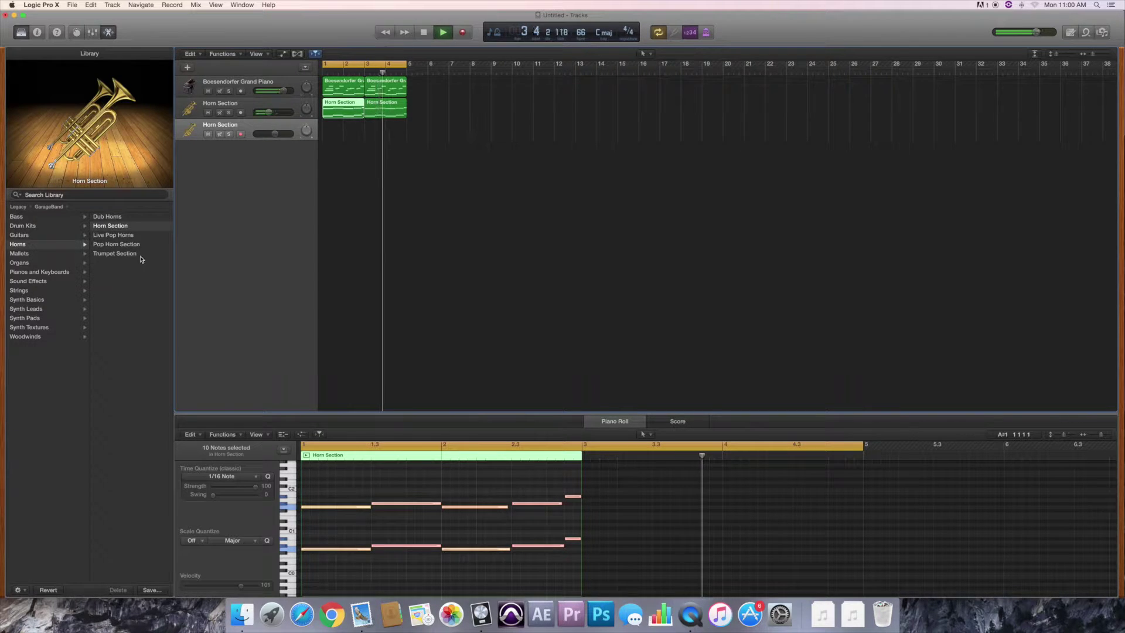
# Load the Drum Kits > Hip Hop Kit onto the third track and start recording drums
pyautogui.click(50, 228)
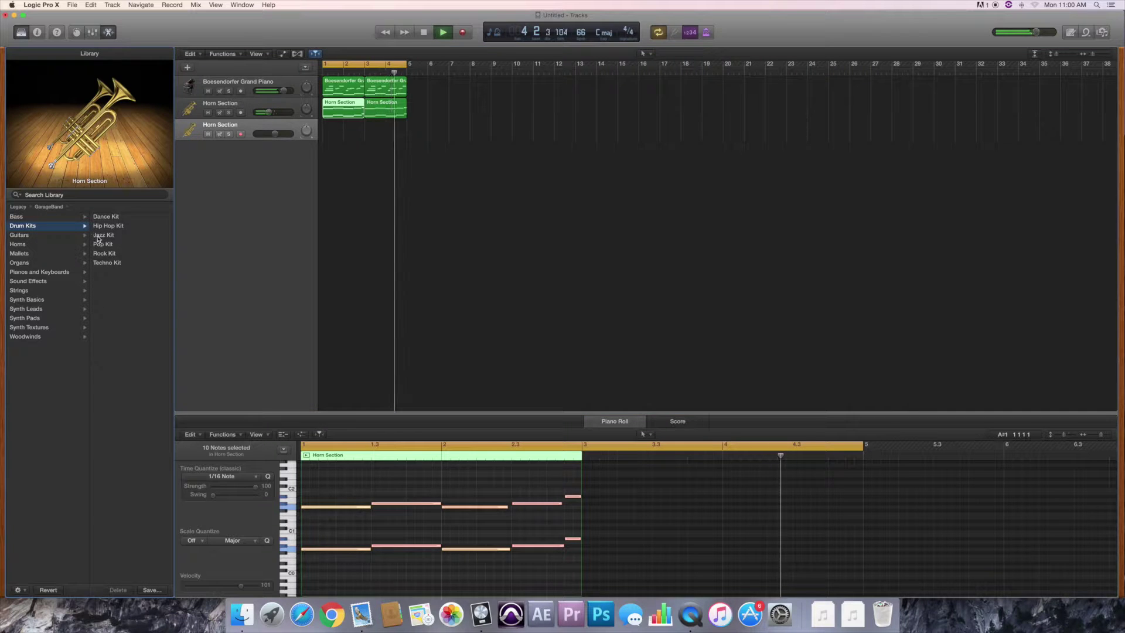
pyautogui.click(113, 228)
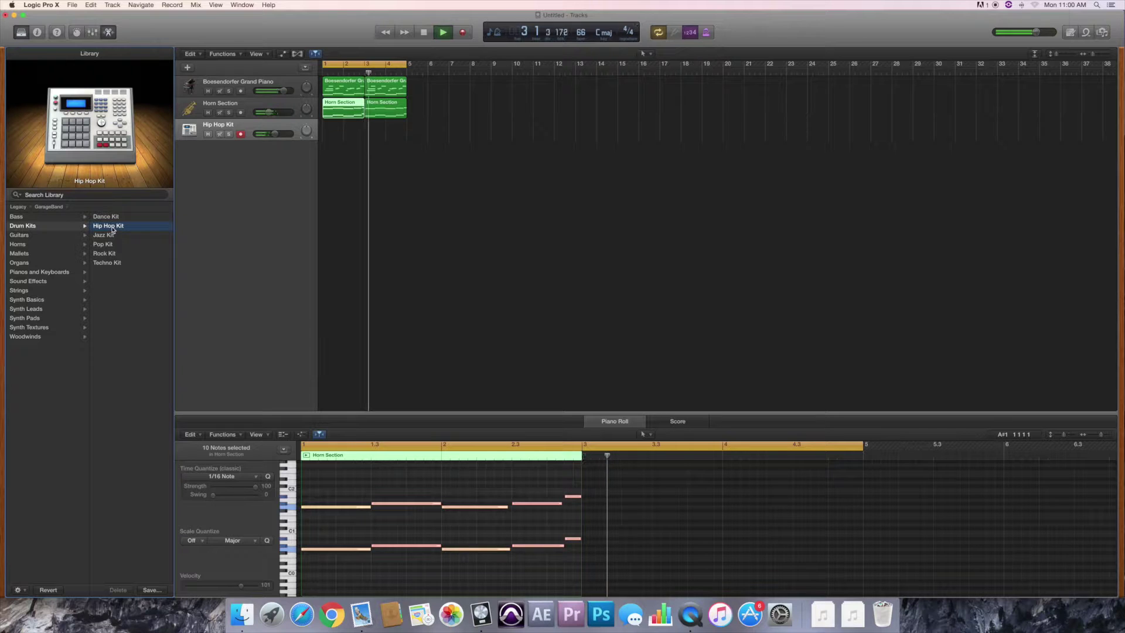
pyautogui.click(463, 33)
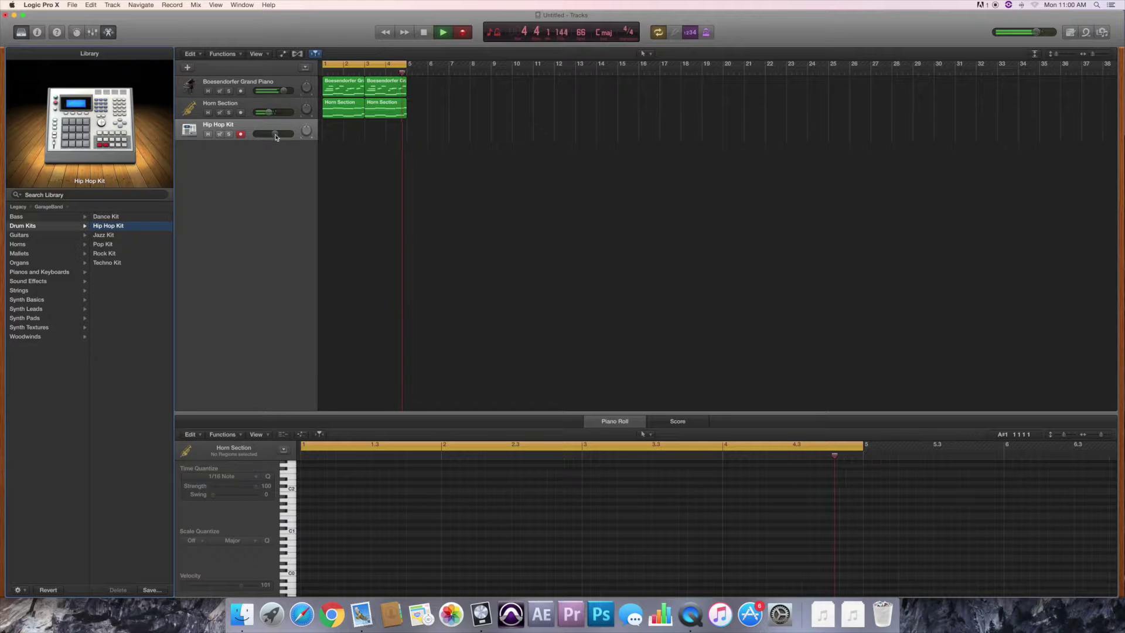
# Record the eight-note drum part over bars 1–4 with the kit at -3.5 dB, then duplicate the track
pyautogui.moveTo(275, 137); pyautogui.dragTo(280, 133)
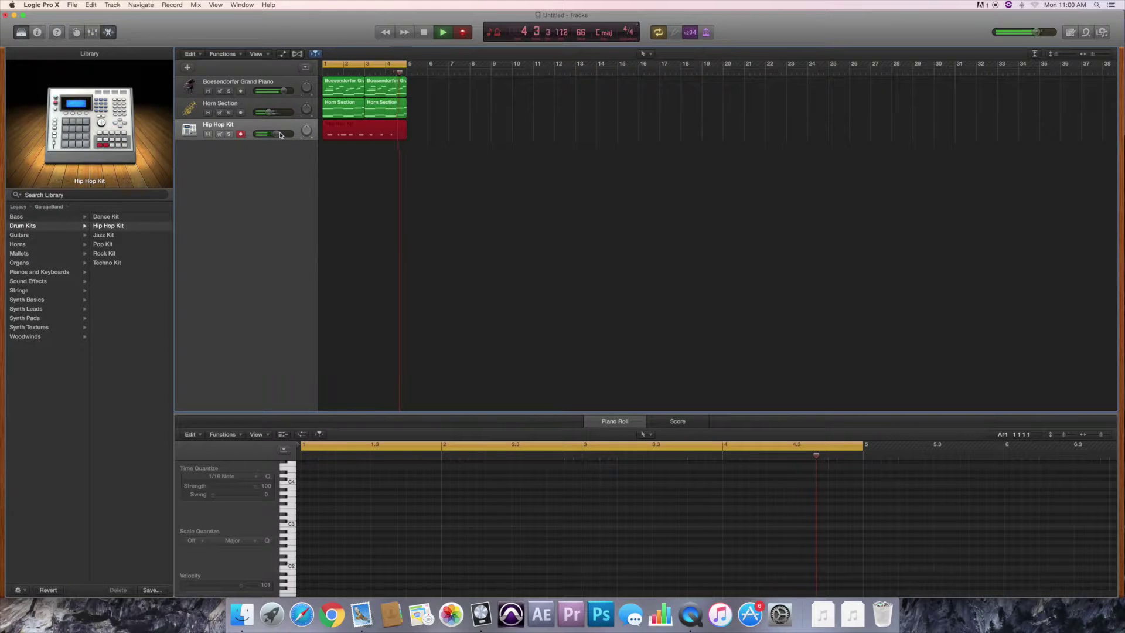
pyautogui.press('space')
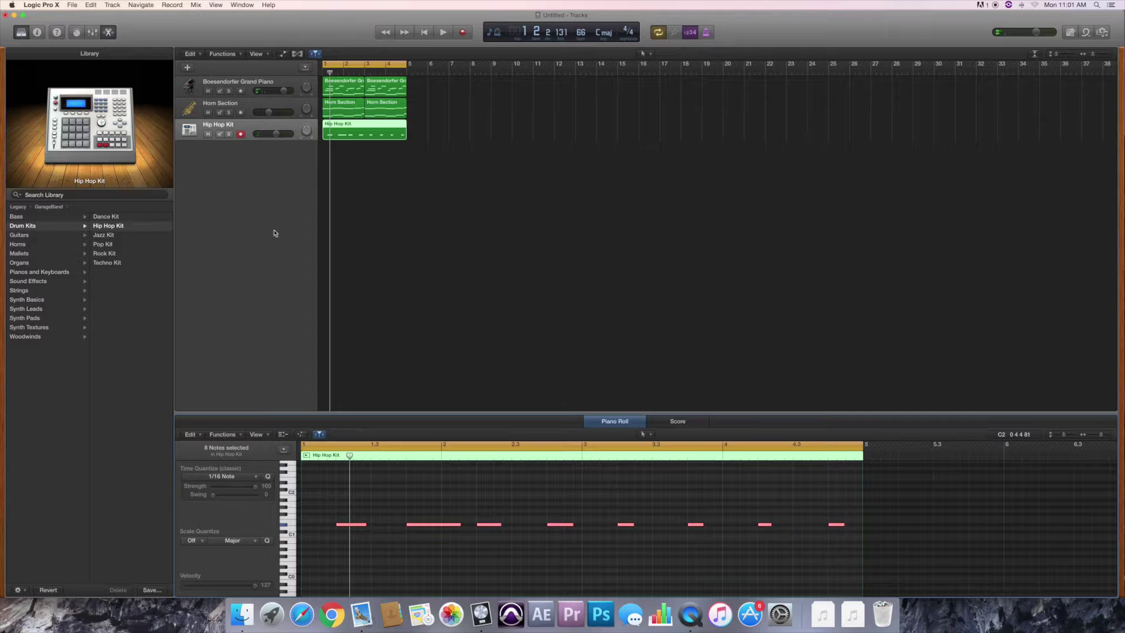
pyautogui.press('space')
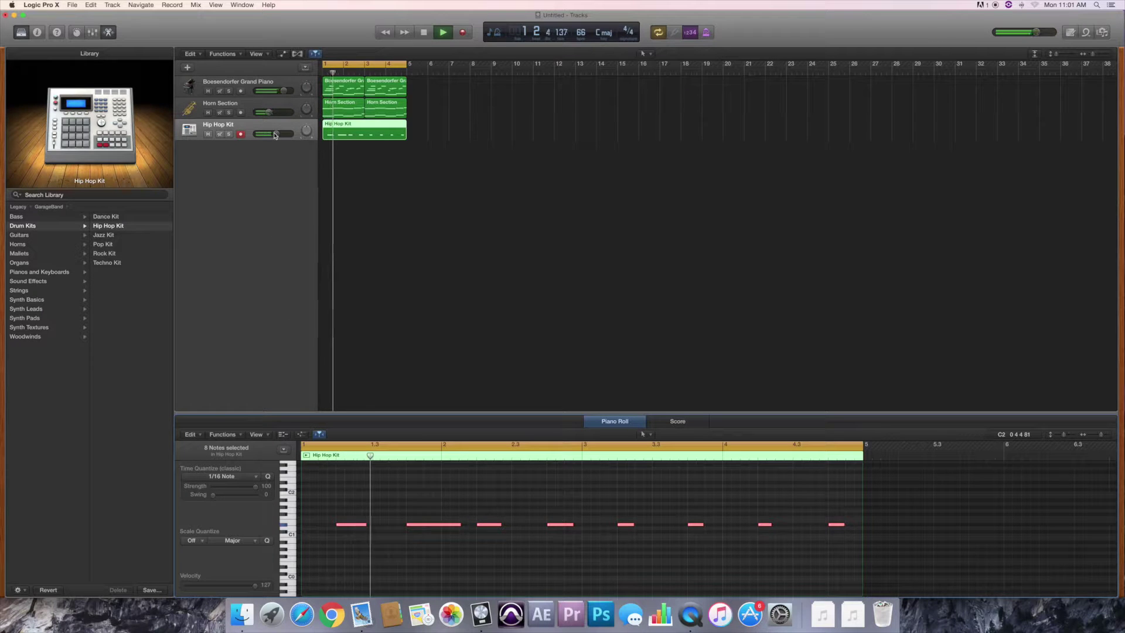
pyautogui.press('super+d')
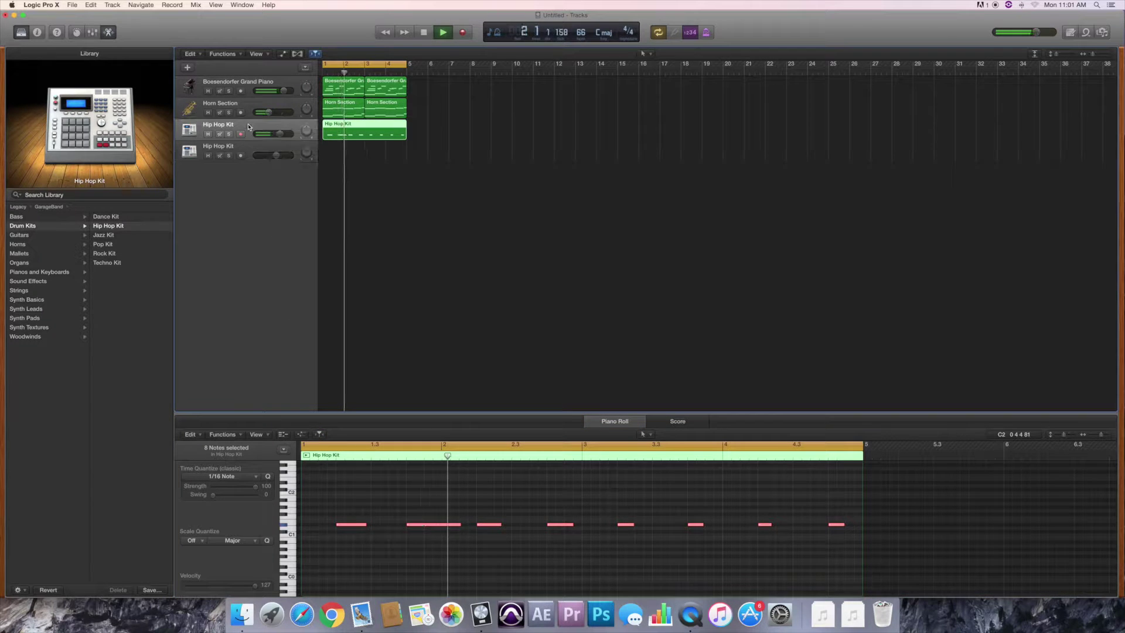
# Keep the drum track name unchanged and toggle between Smart Controls and the note editor
pyautogui.doubleClick(203, 127)
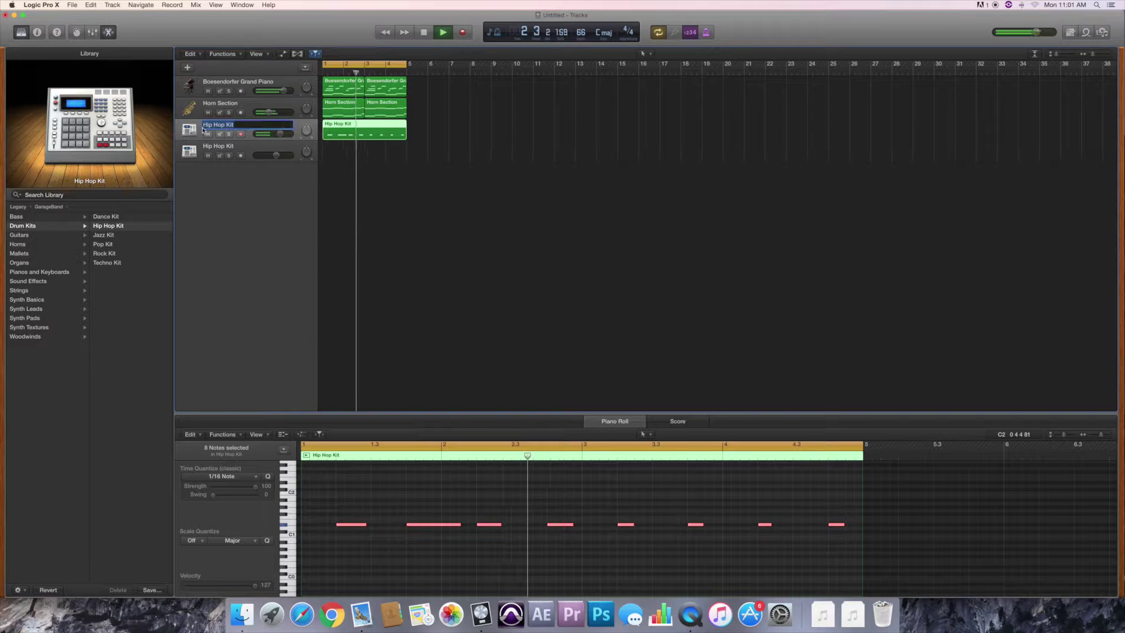
pyautogui.press('Return')
pyautogui.press('b')
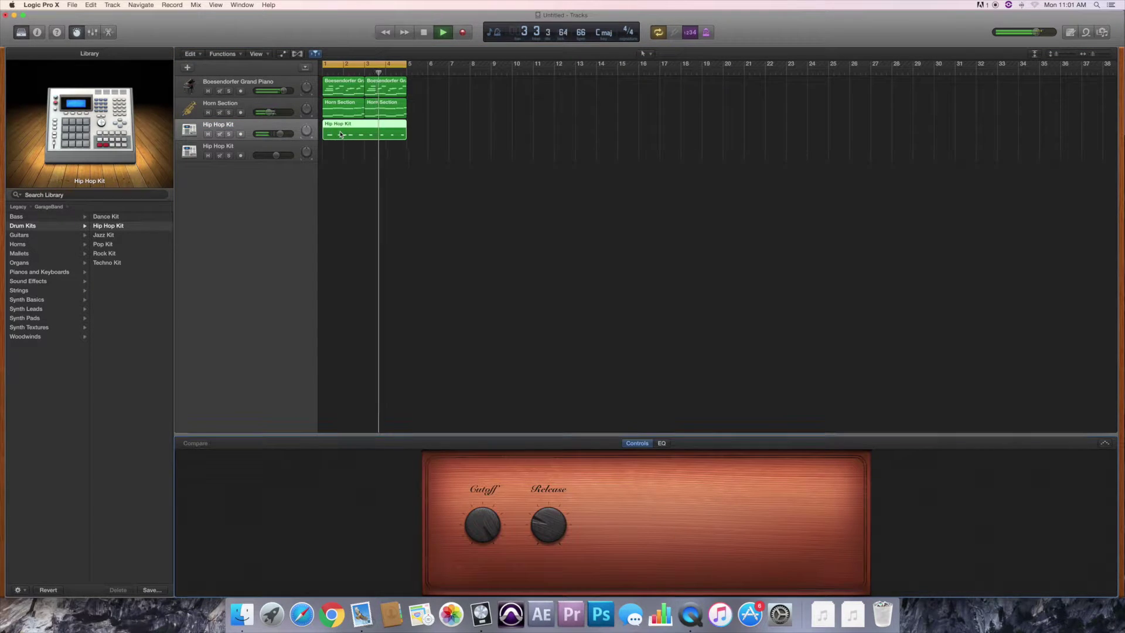
pyautogui.press('e')
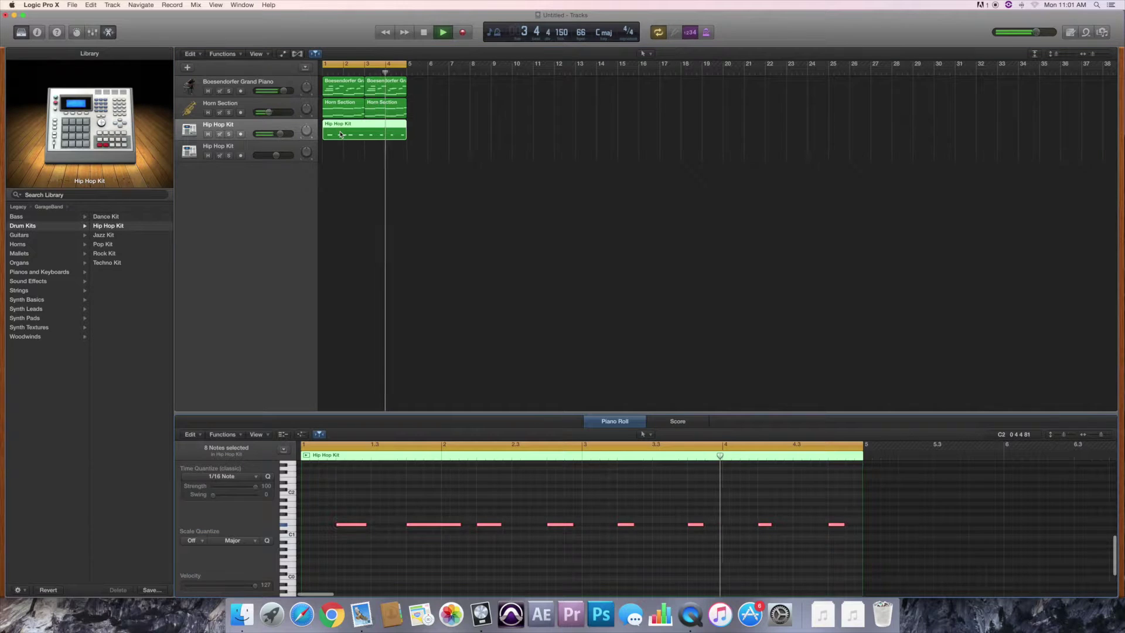
# Select the fourth Hip Hop Kit track and raise its volume to about -1.3 dB
pyautogui.click(240, 148)
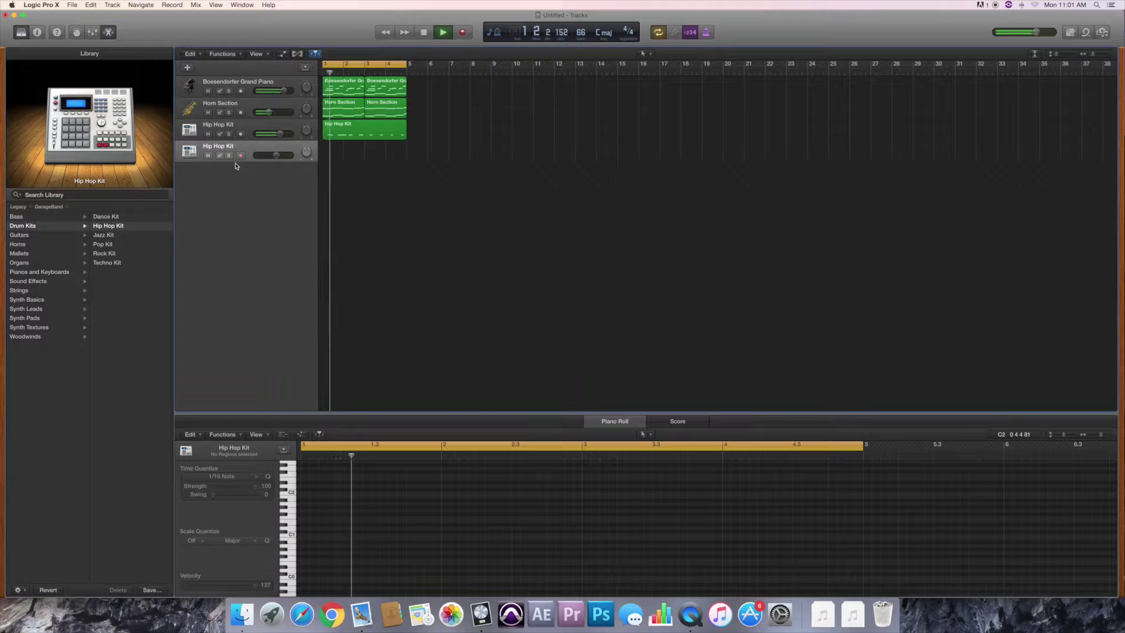
pyautogui.moveTo(276, 155); pyautogui.dragTo(274, 155)
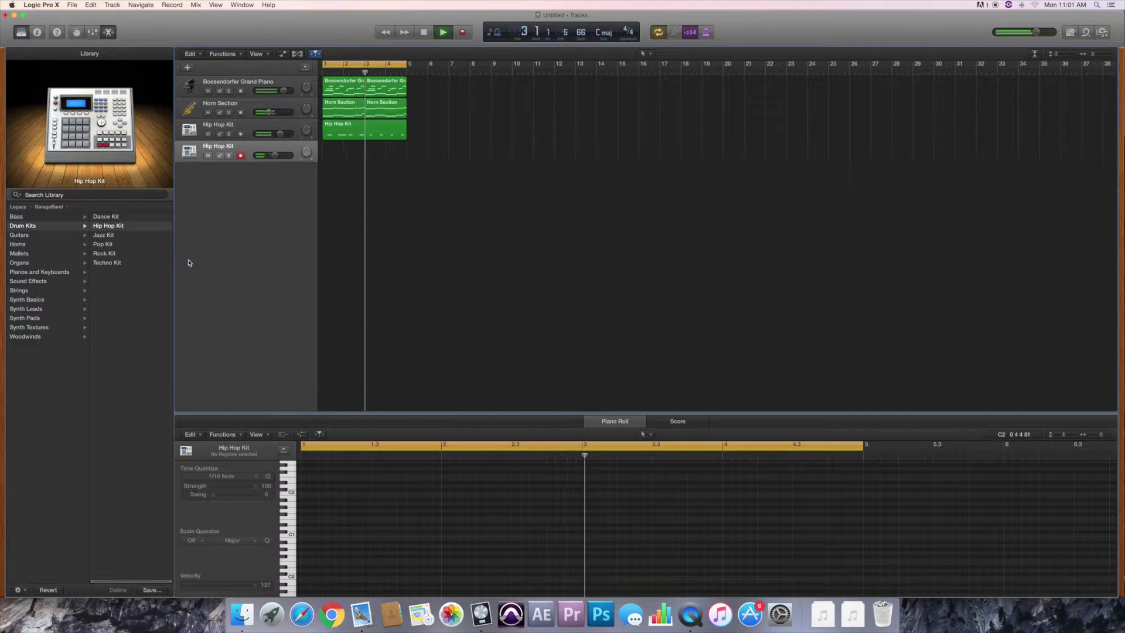
pyautogui.click(77, 31)
# Turn on the Hip Hop Kit's Channel EQ and set a high cut at about 182 Hz
pyautogui.click(92, 32)
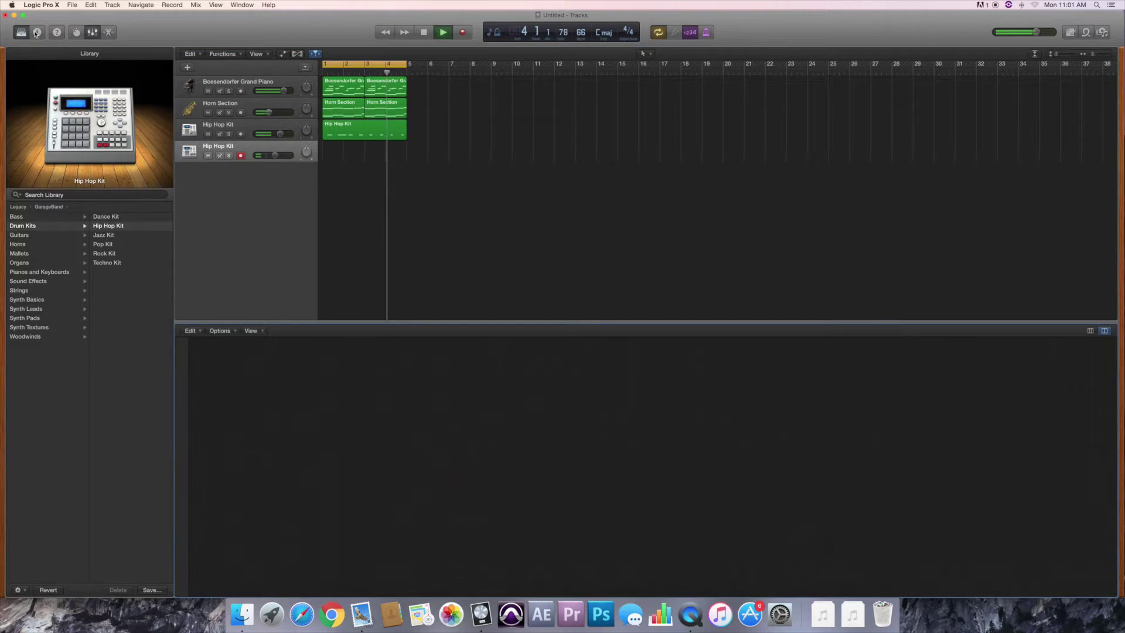
pyautogui.click(37, 33)
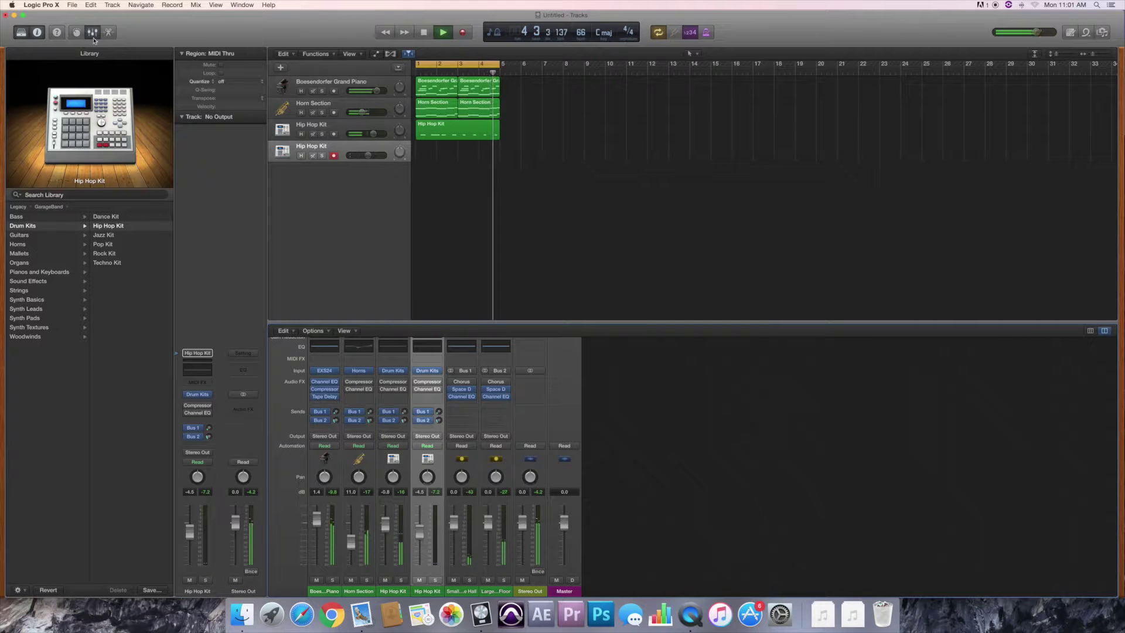
pyautogui.click(94, 34)
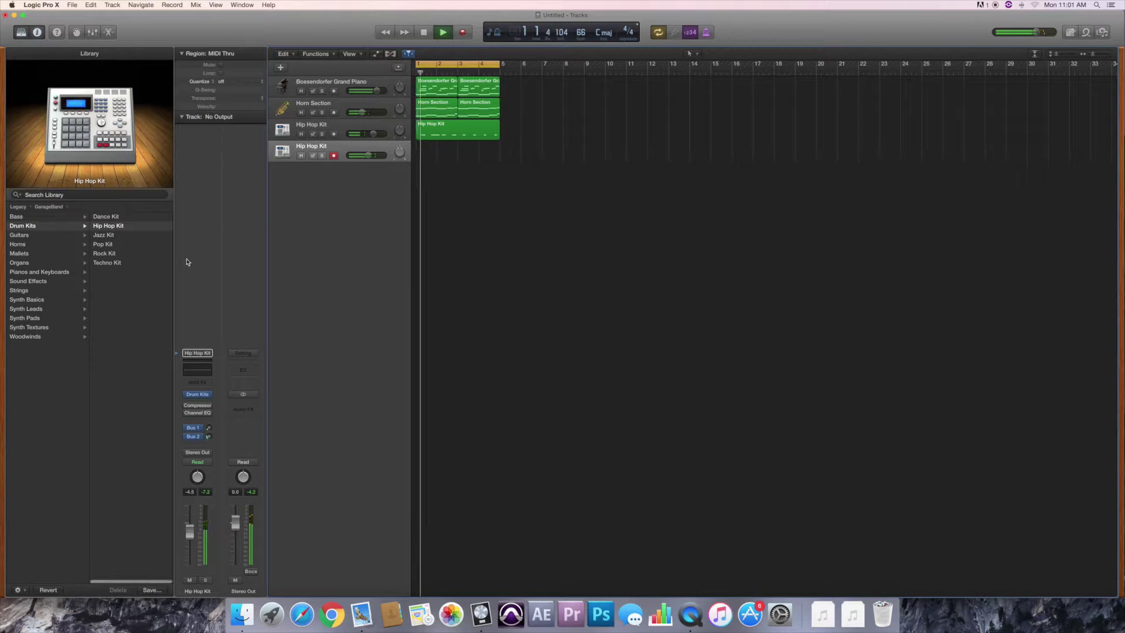
pyautogui.click(198, 369)
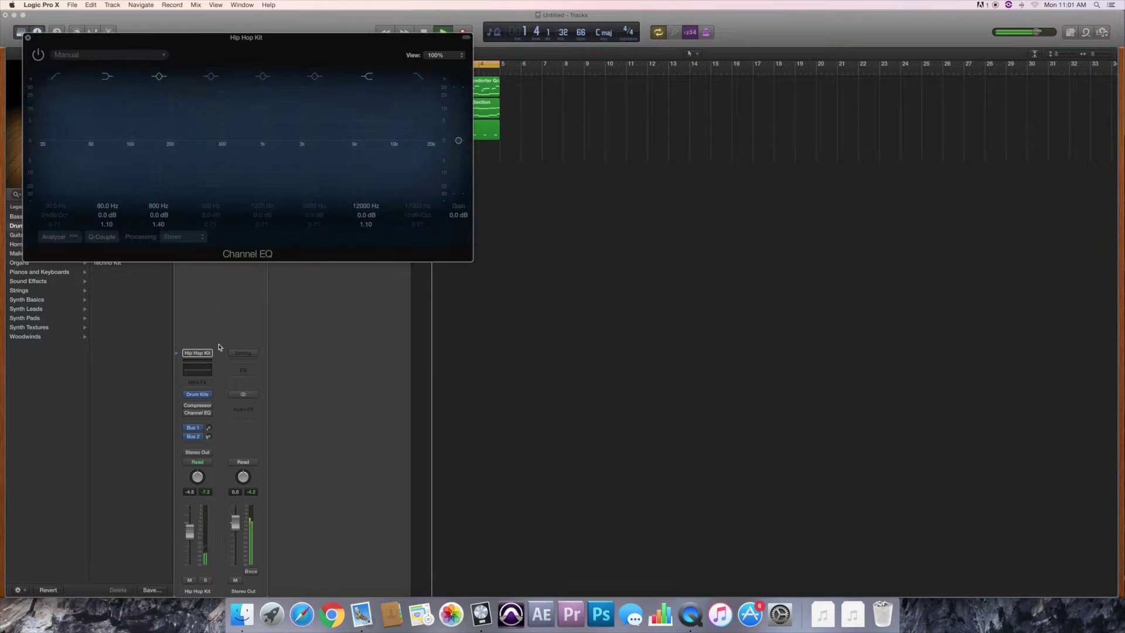
pyautogui.click(38, 54)
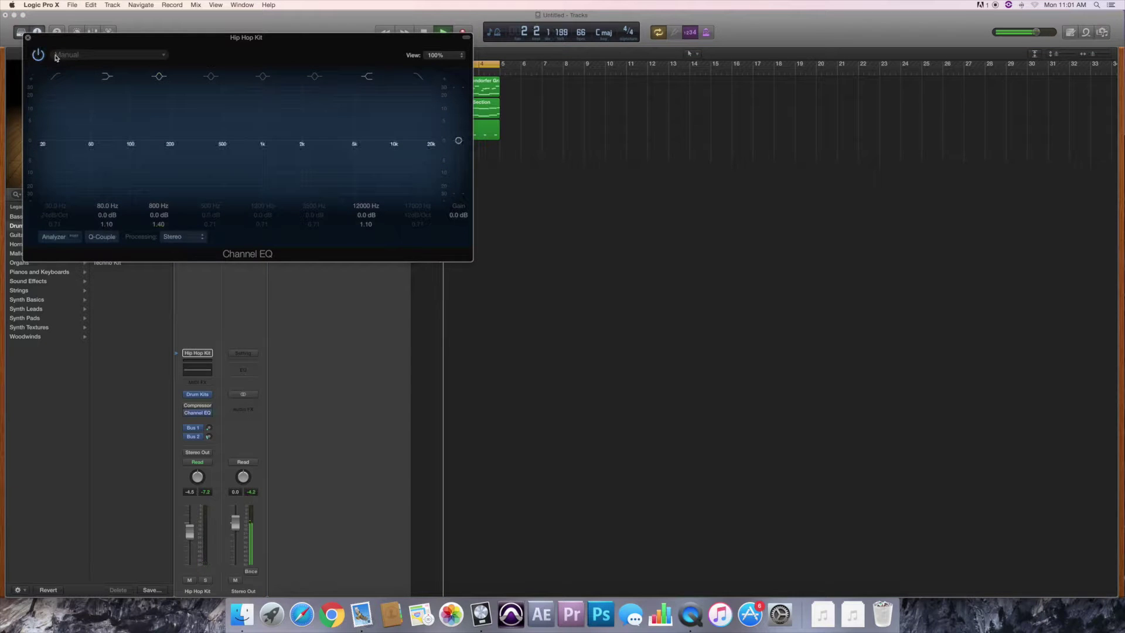
pyautogui.click(413, 81)
pyautogui.moveTo(420, 165); pyautogui.dragTo(140, 171)
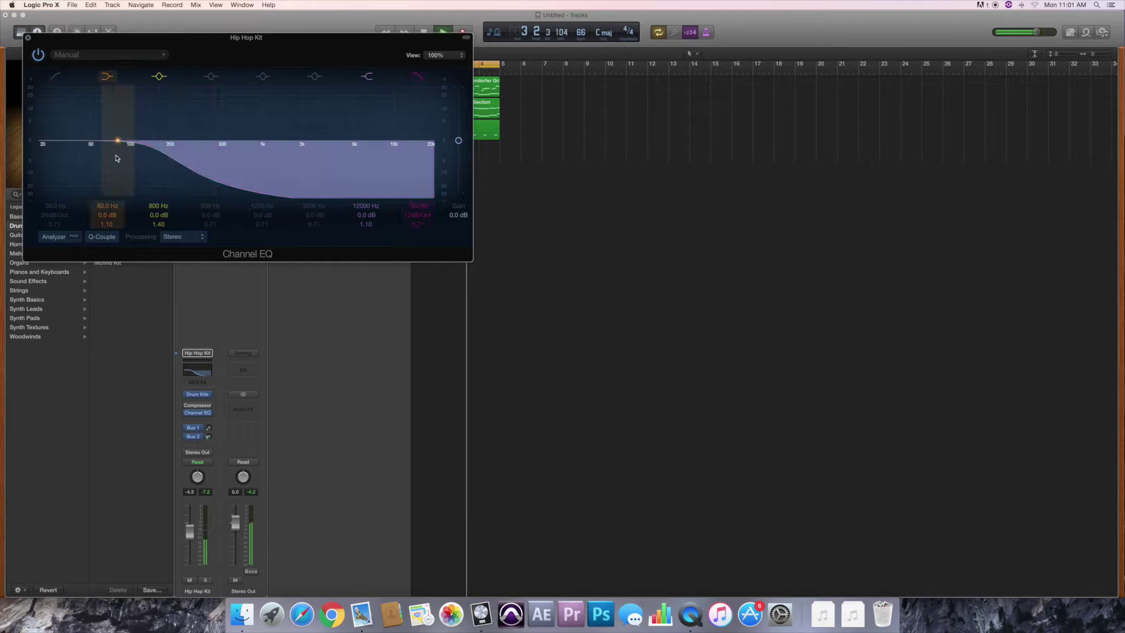
# Enable the analyzer, dip band 3 by -12 dB at 740 Hz, and raise the track volume to -1.8 dB
pyautogui.click(66, 237)
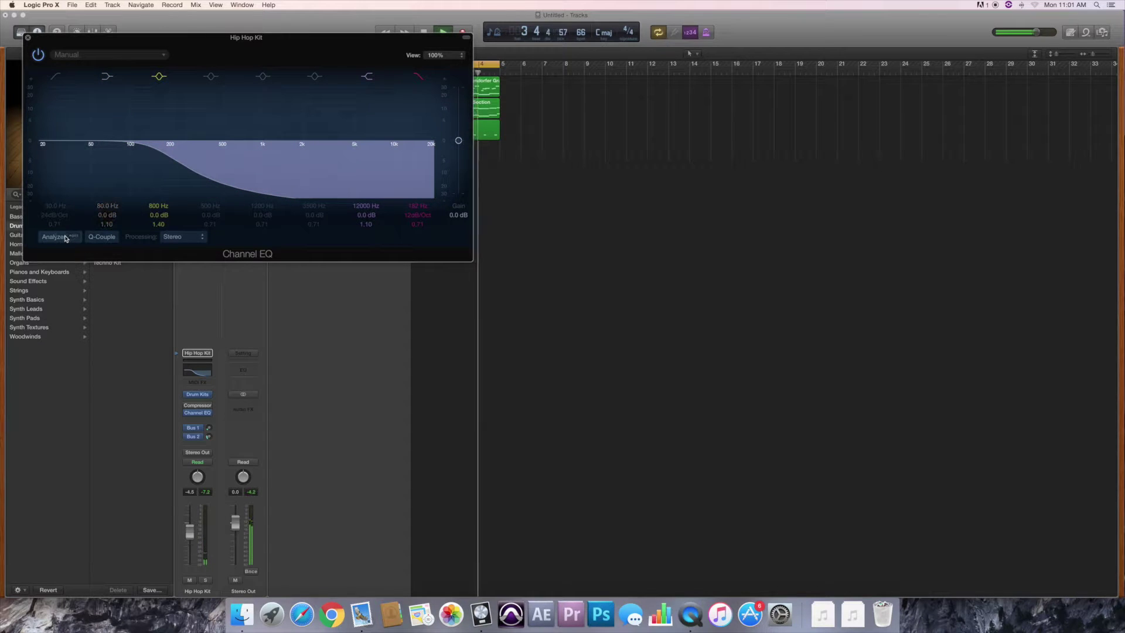
pyautogui.click(58, 237)
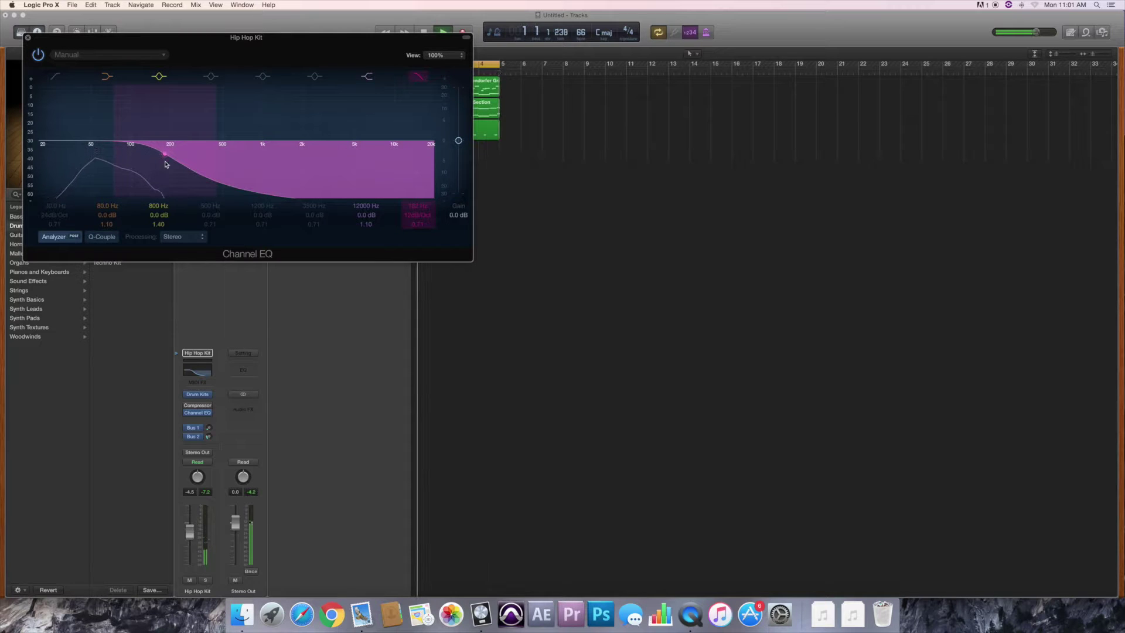
pyautogui.moveTo(225, 176); pyautogui.dragTo(229, 212)
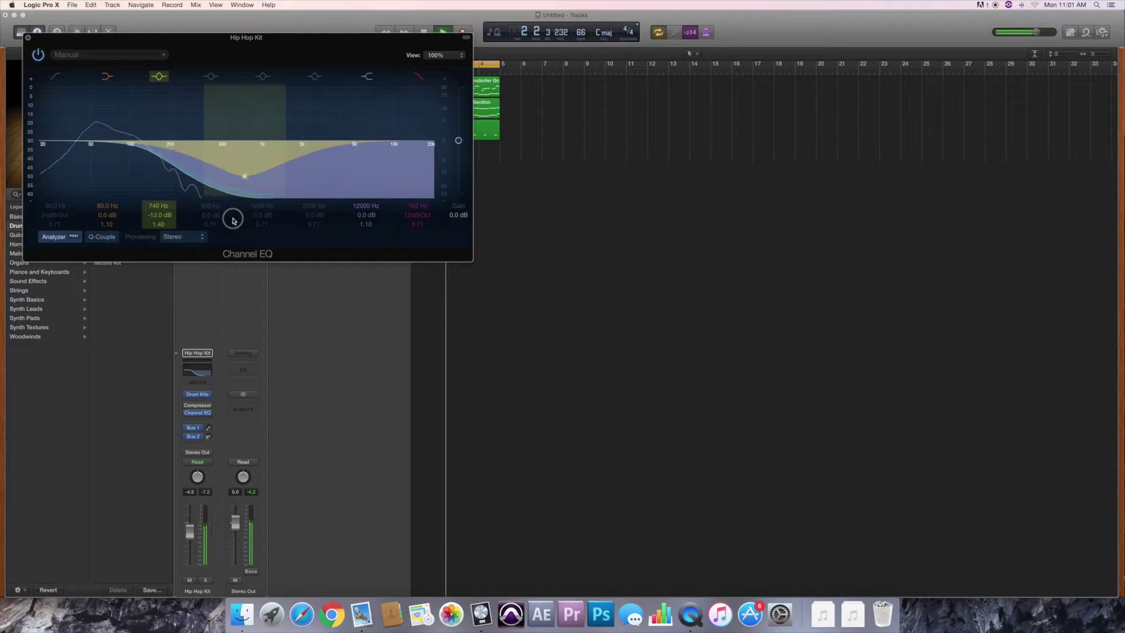
pyautogui.click(27, 36)
pyautogui.moveTo(368, 155); pyautogui.dragTo(378, 155)
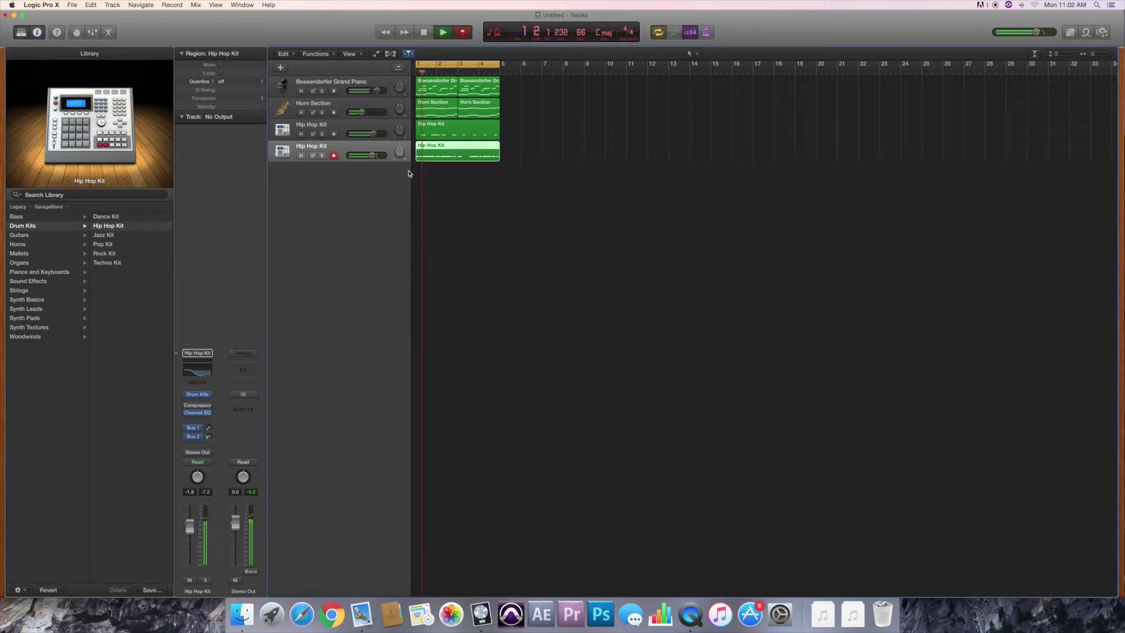
# Select all 16 notes in the recorded drum region and quantize them to 1/32 Note
pyautogui.doubleClick(447, 155)
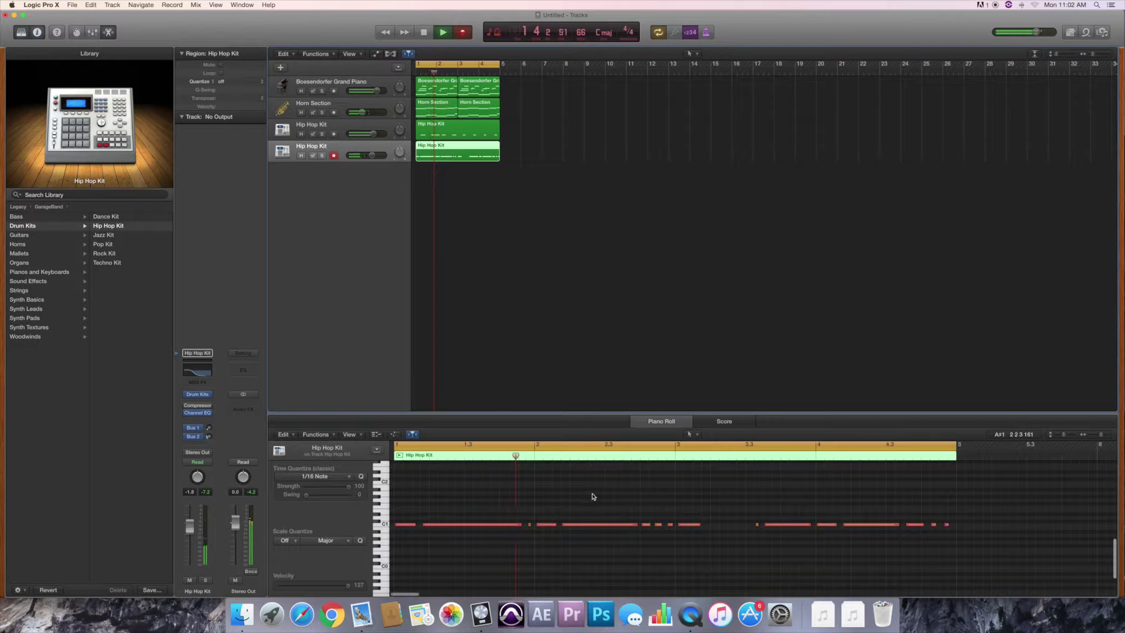
pyautogui.press('super+a')
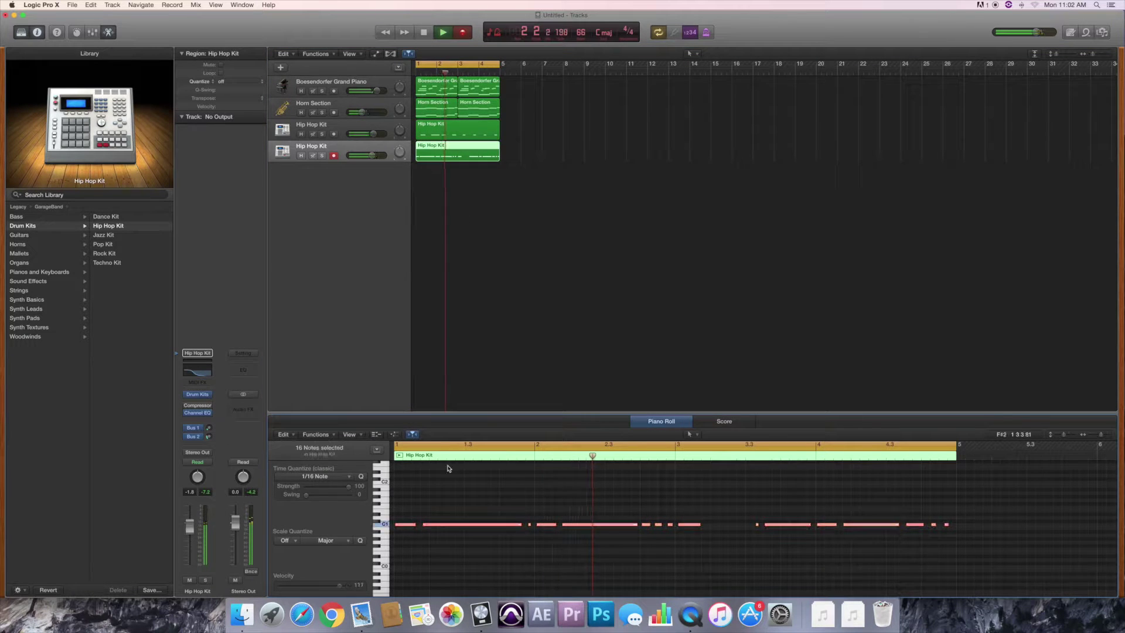
pyautogui.click(343, 478)
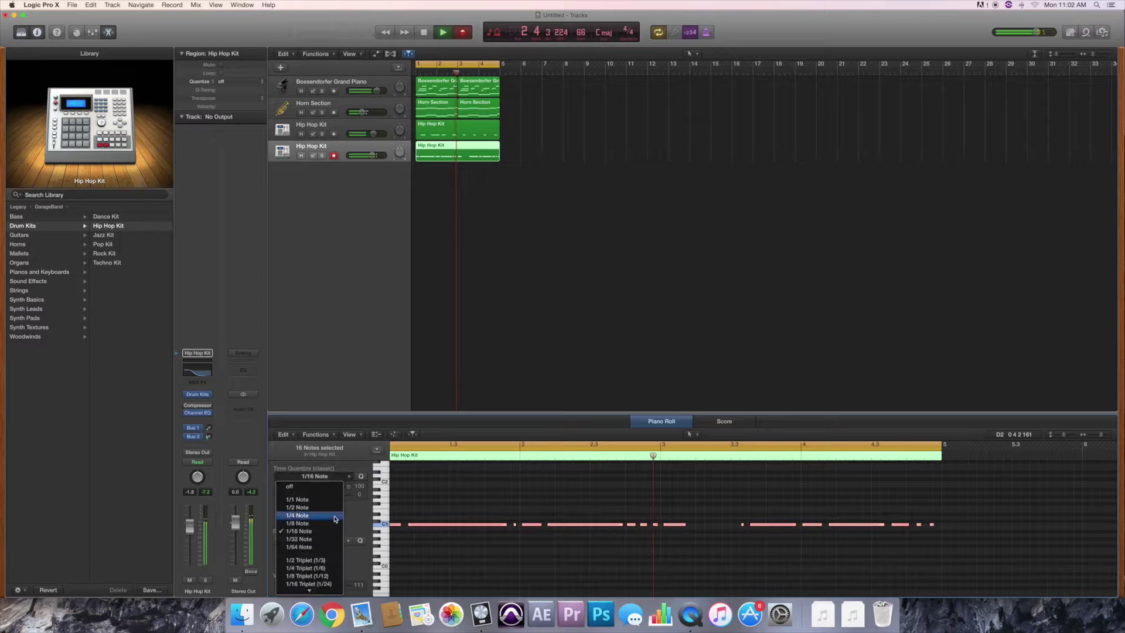
pyautogui.click(329, 539)
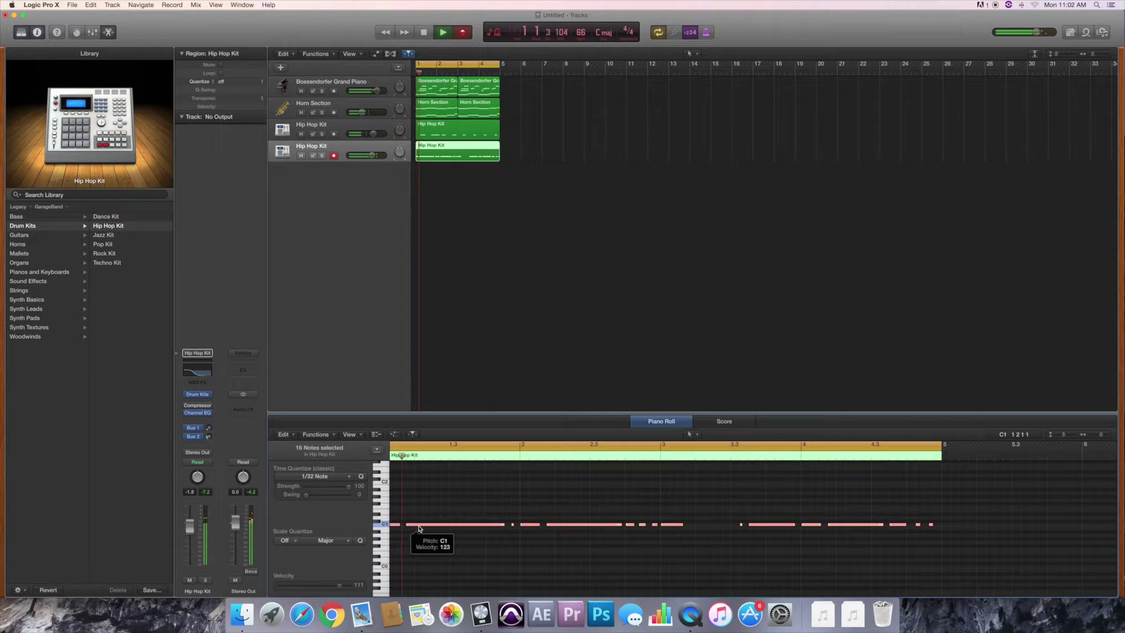
pyautogui.click(640, 531)
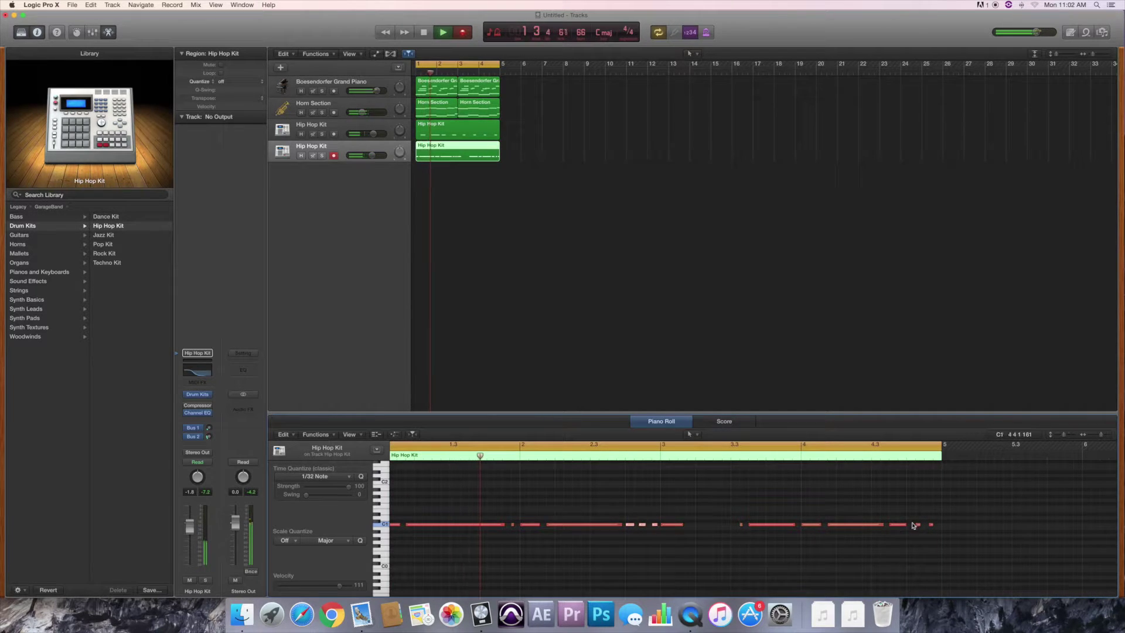
# Requantize the drum notes to 1/16 Triplet and add a fifth Hip Hop Kit track
pyautogui.click(328, 476)
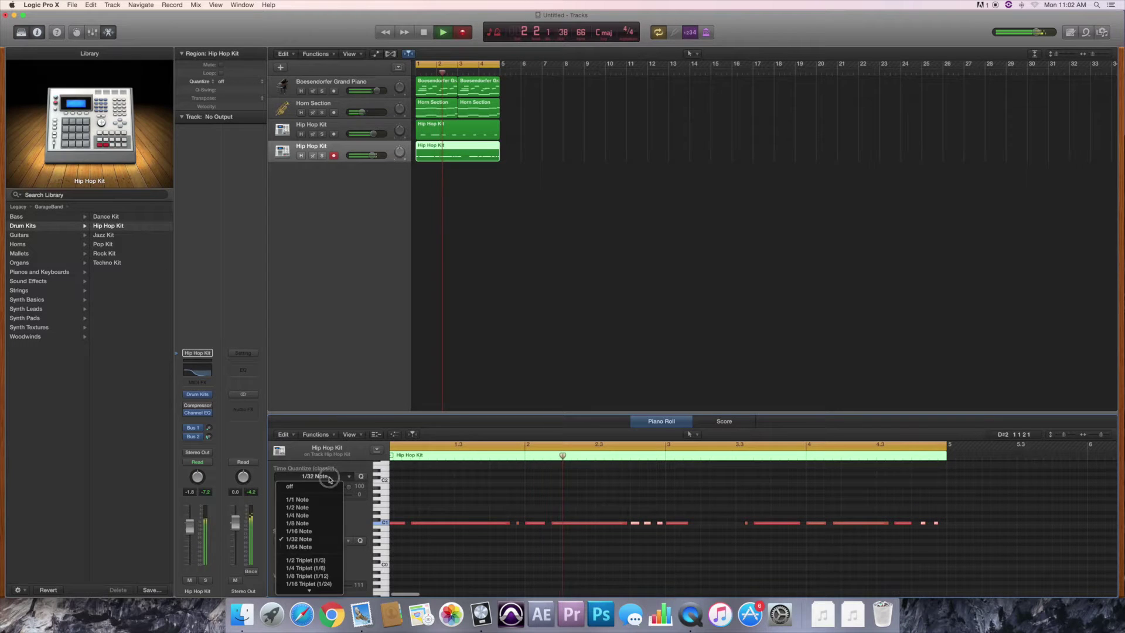
pyautogui.scroll(-3, 324, 528)
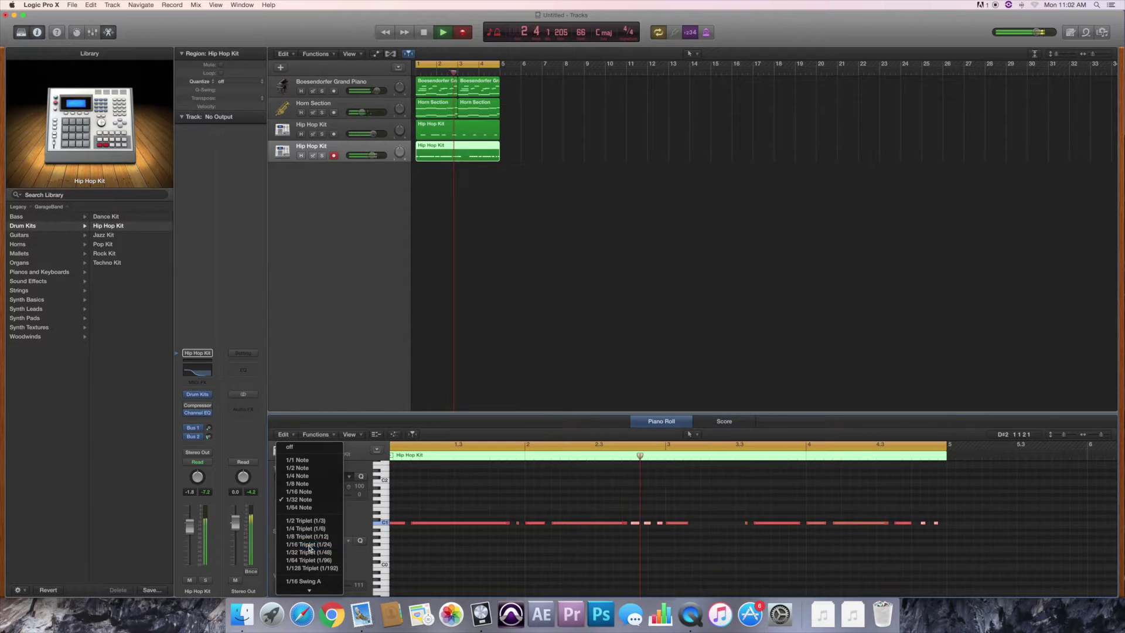
pyautogui.click(310, 545)
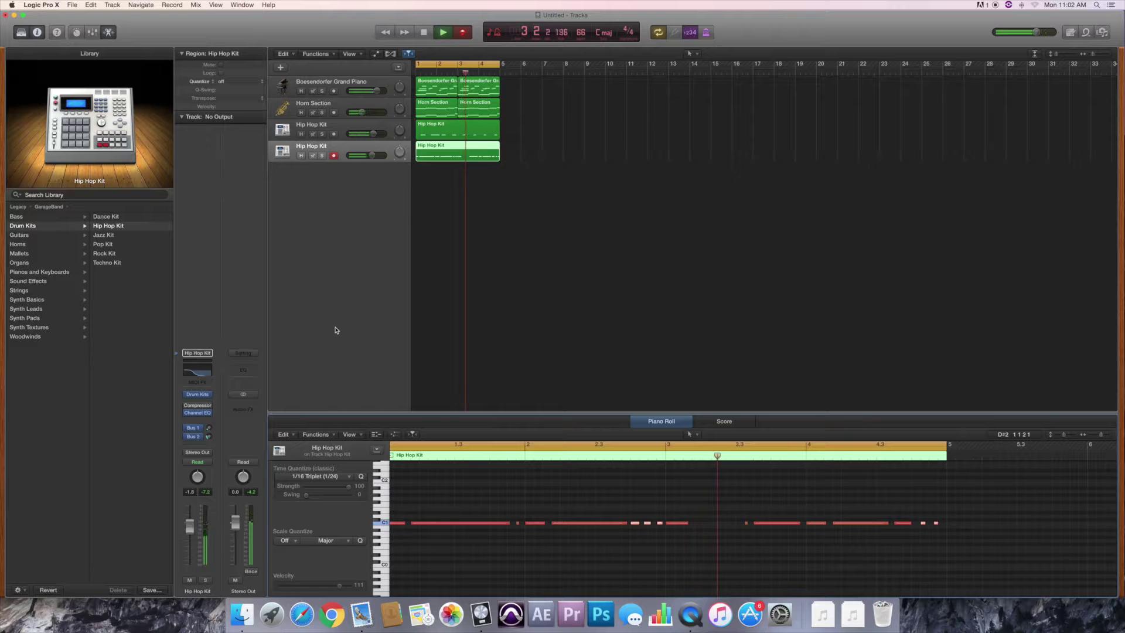
pyautogui.doubleClick(328, 286)
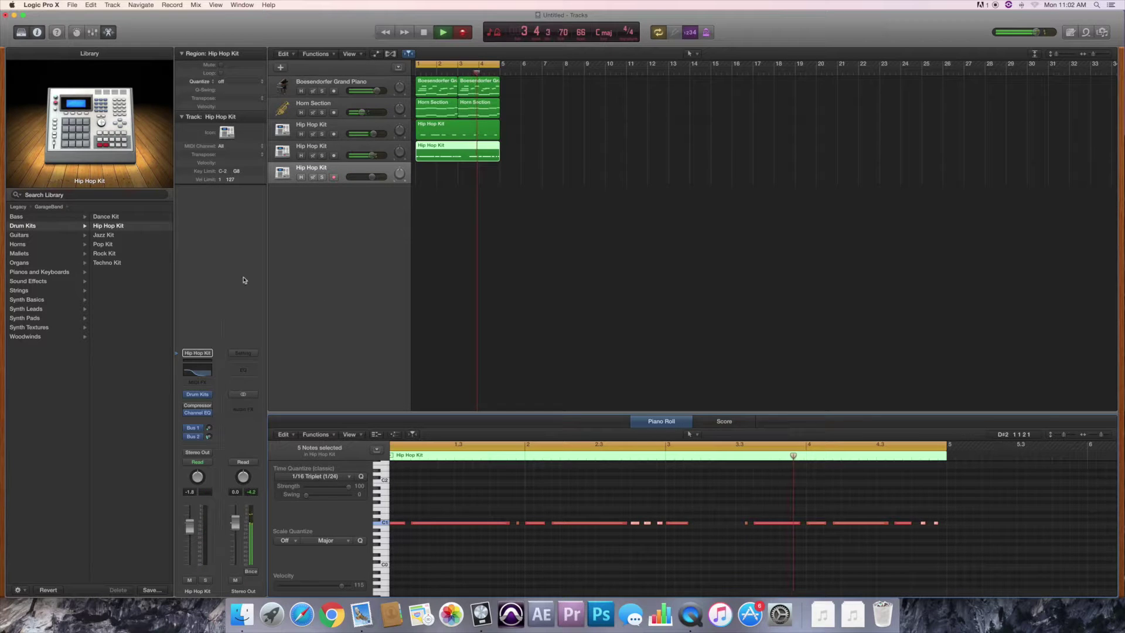
# Record a 35-note drum part on the fifth track and quantize it to 1/32 Triplet
pyautogui.moveTo(185, 415)
pyautogui.press('r')
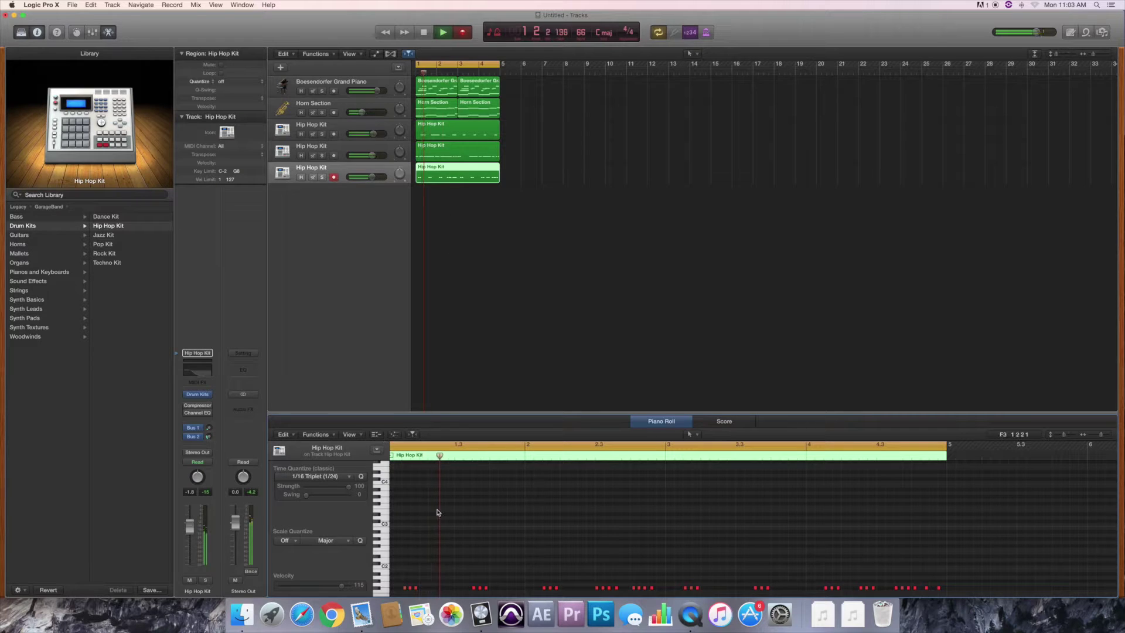
pyautogui.press('super+a')
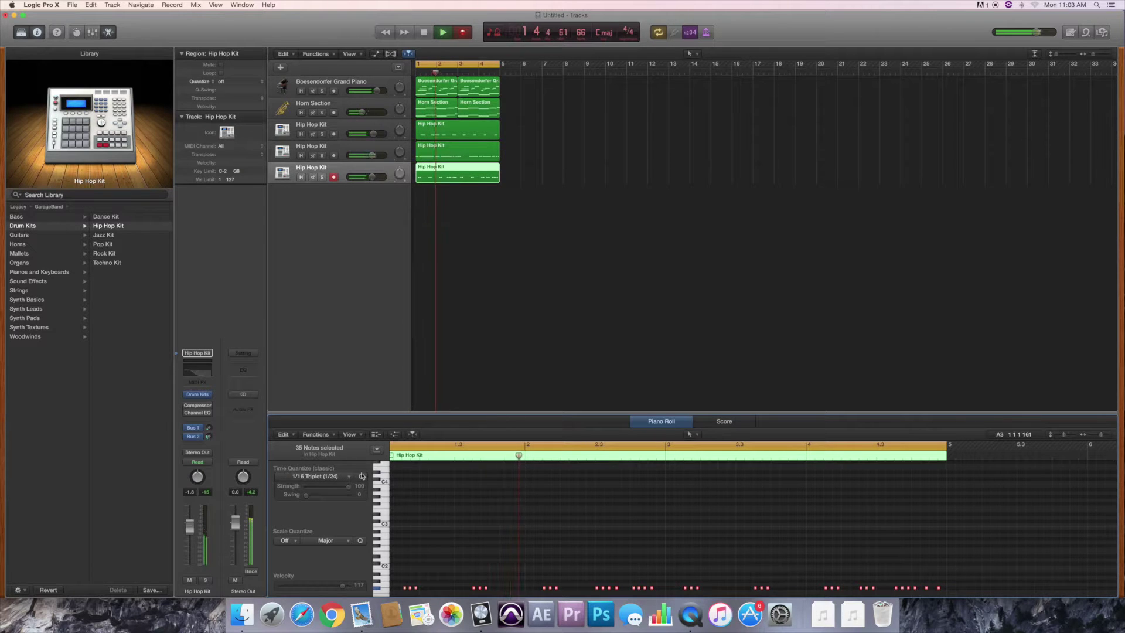
pyautogui.click(348, 477)
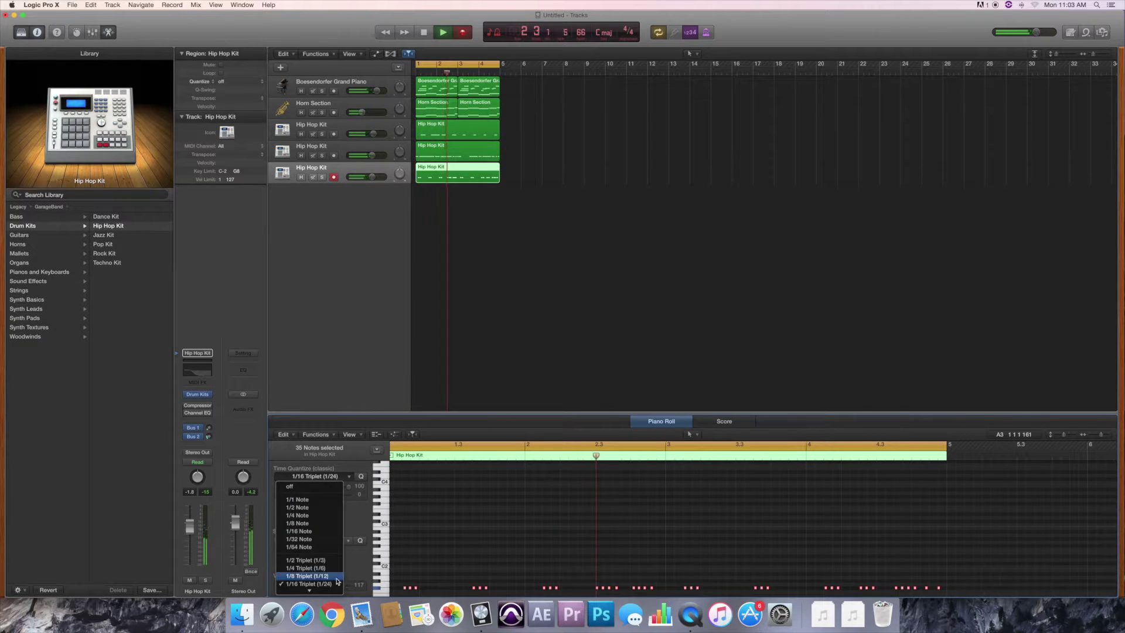
pyautogui.moveTo(331, 594)
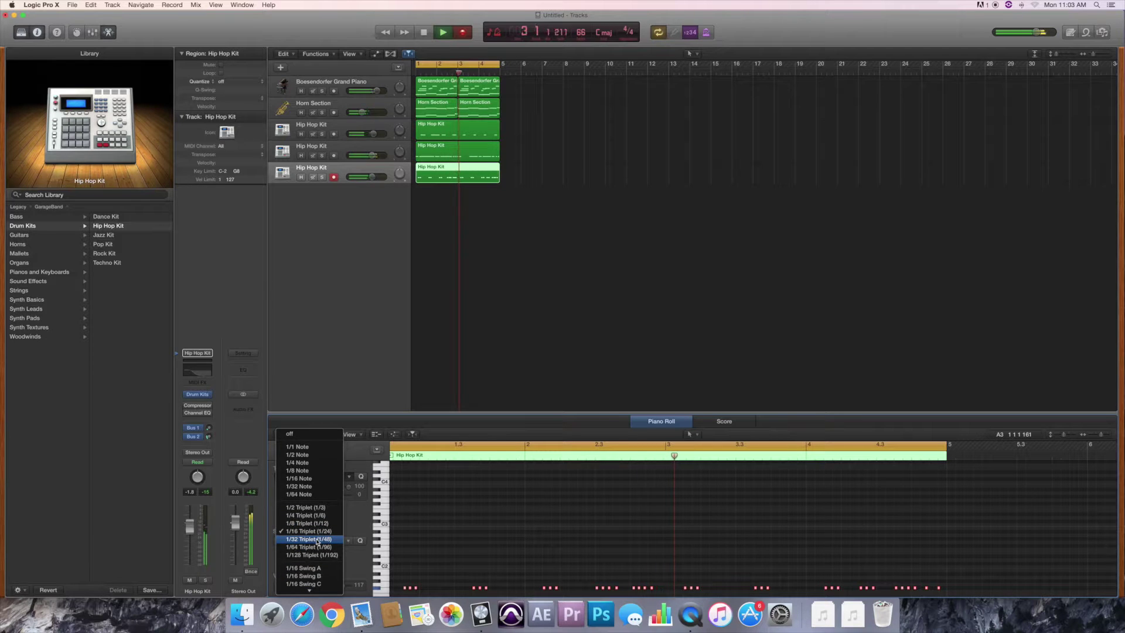
pyautogui.click(317, 540)
pyautogui.press('Return')
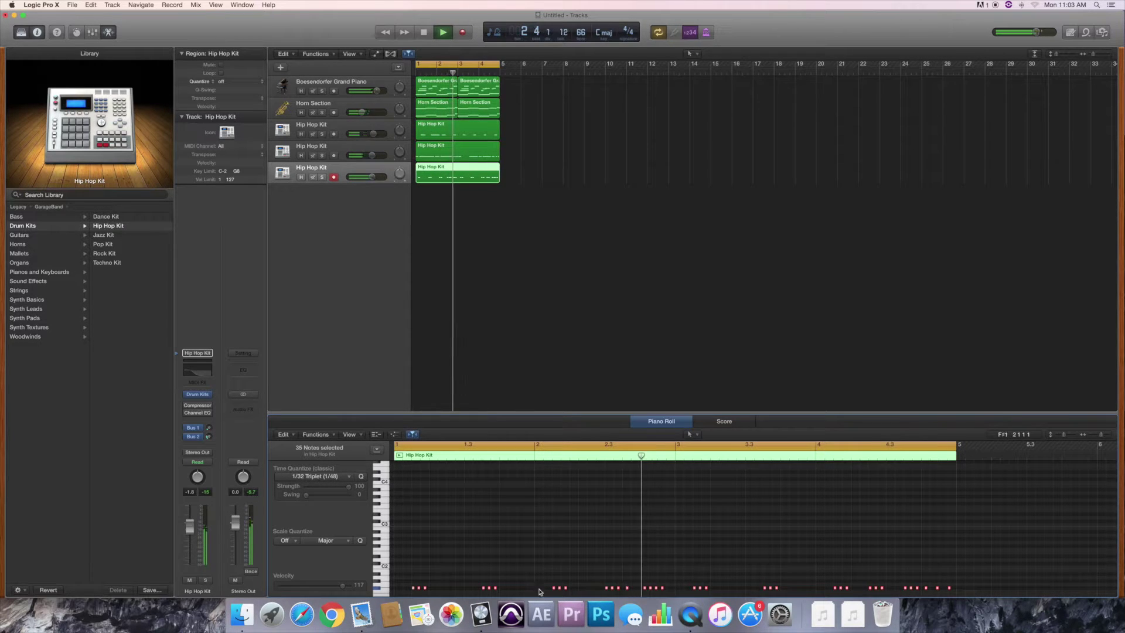
# Reselect all 35 notes, quantize them to 1/16 Triplet, and add a sixth Hip Hop Kit track
pyautogui.click(460, 539)
pyautogui.press('super+a')
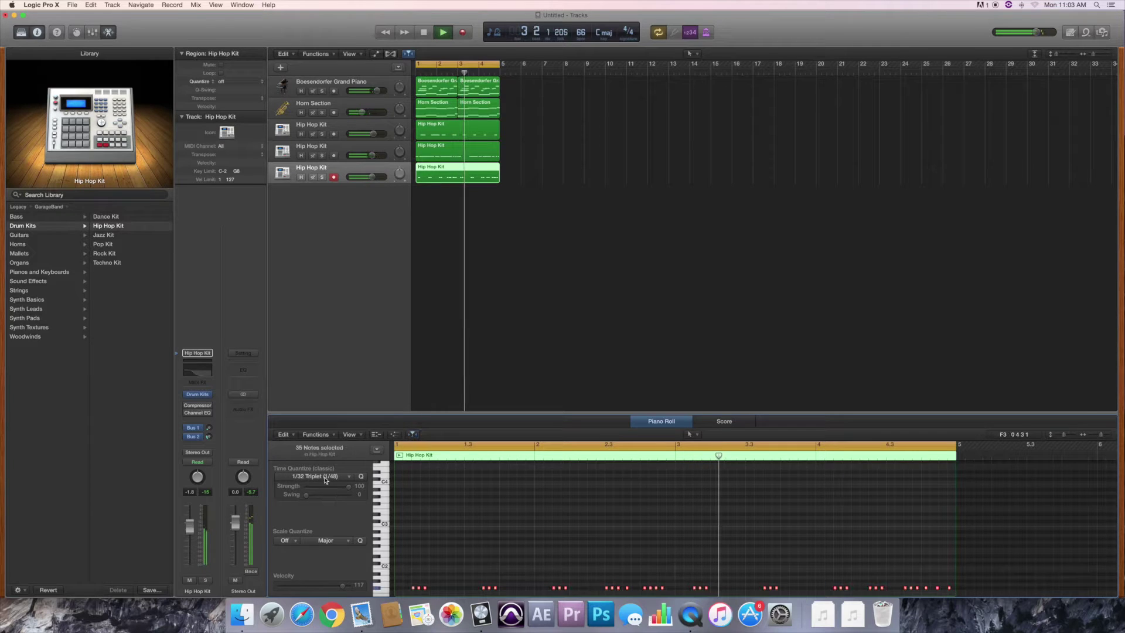
pyautogui.click(321, 476)
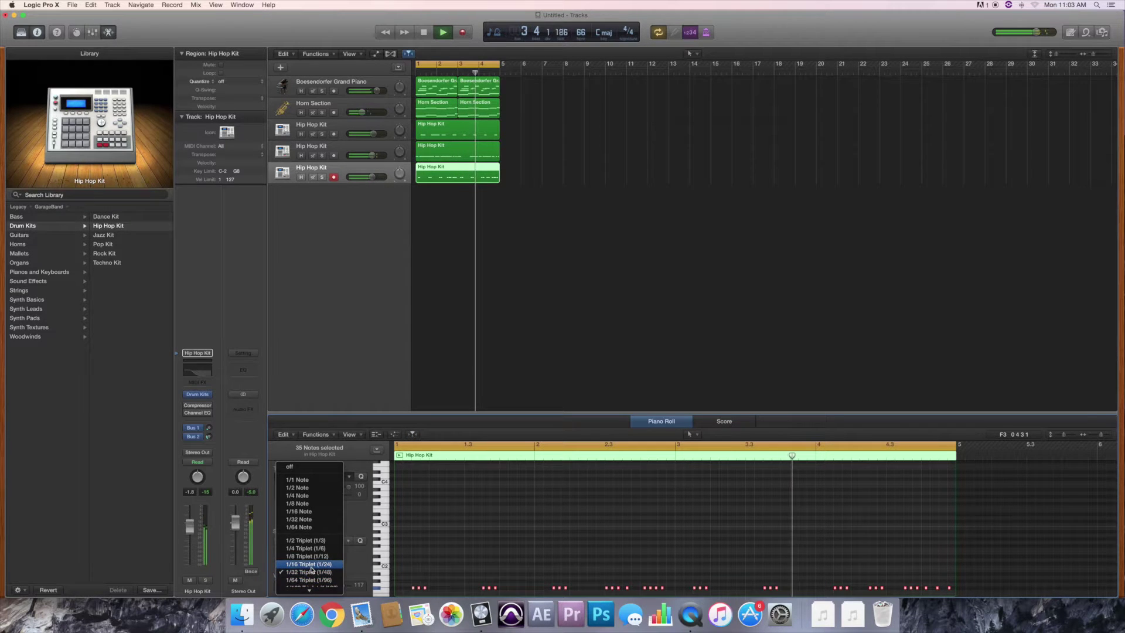
pyautogui.click(308, 578)
pyautogui.click(643, 544)
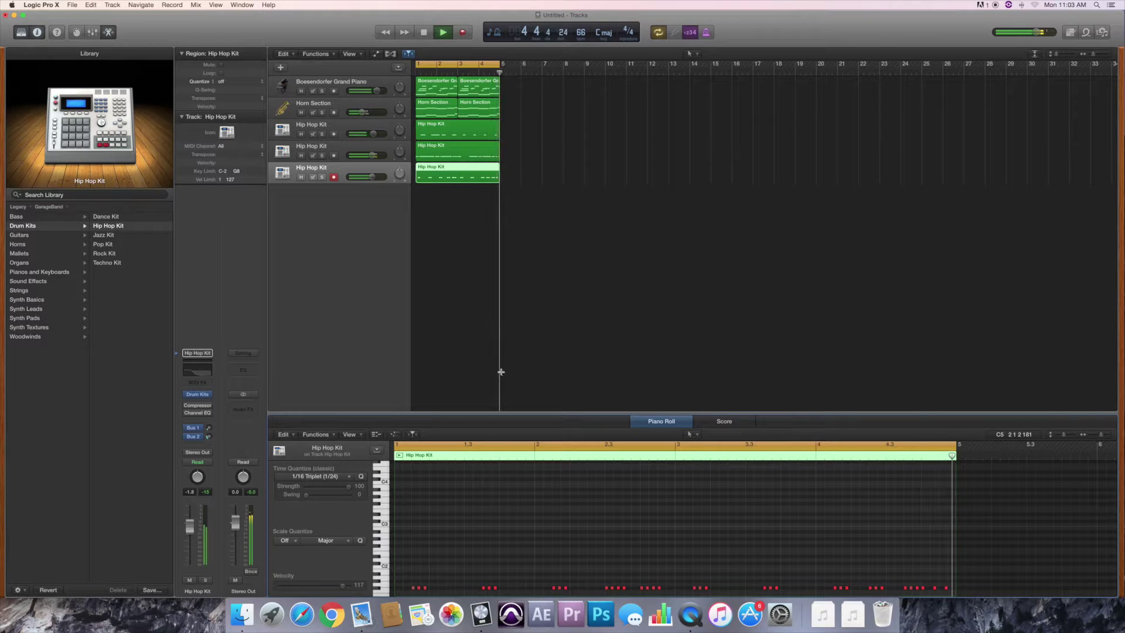
pyautogui.press('super+d')
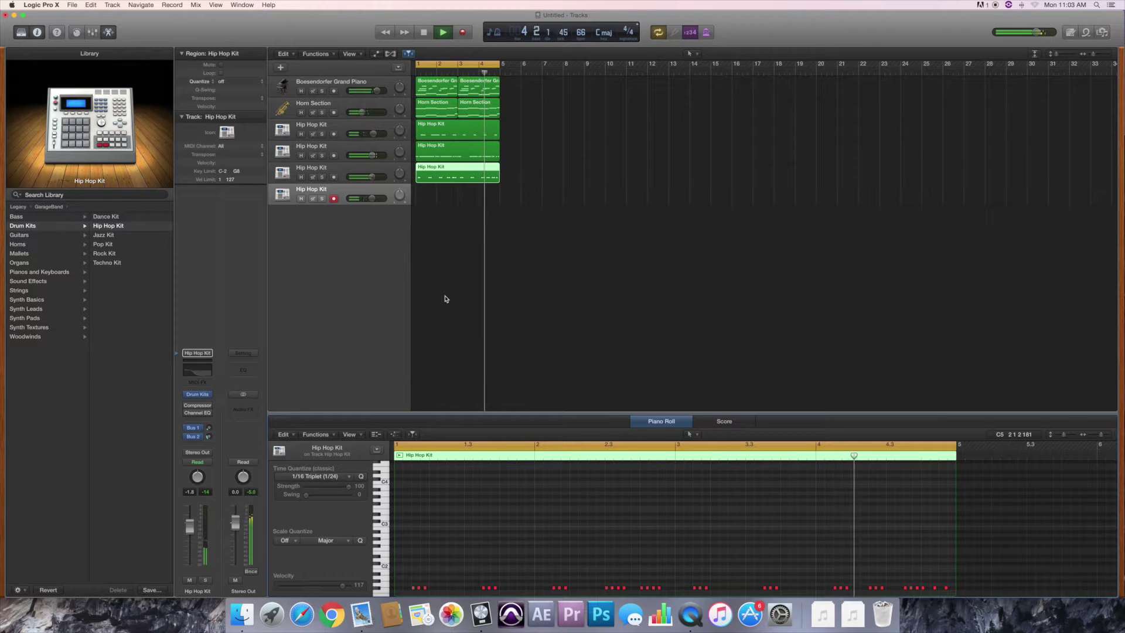
# Record a 10-note drum take, quantize it to 1/16 Note, and add a seventh Hip Hop Kit track
pyautogui.press('r')
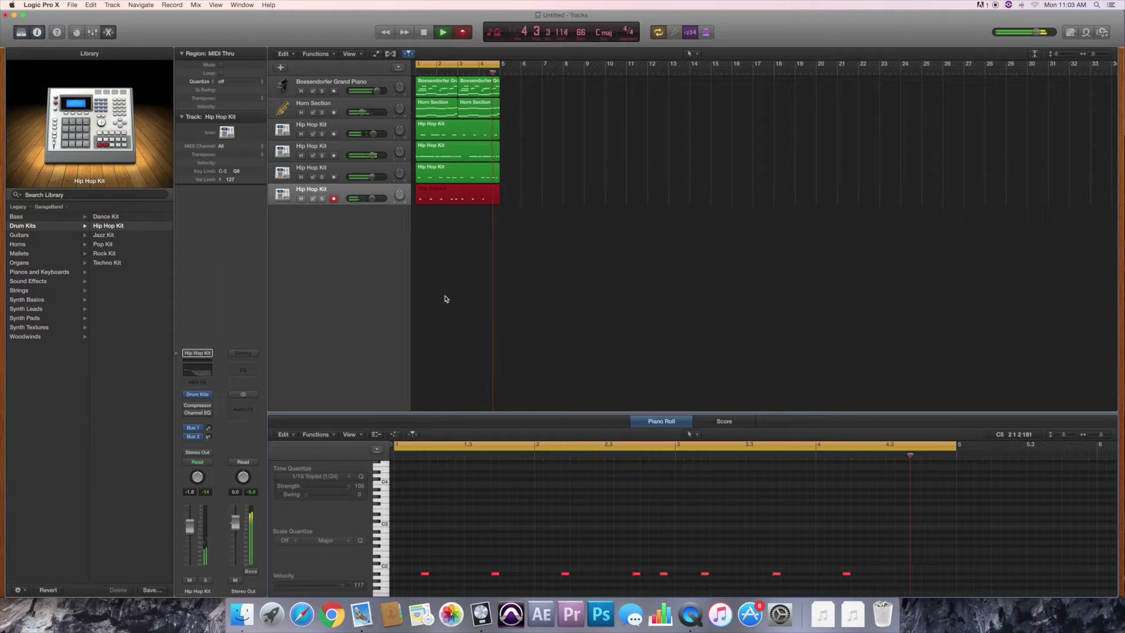
pyautogui.press('space')
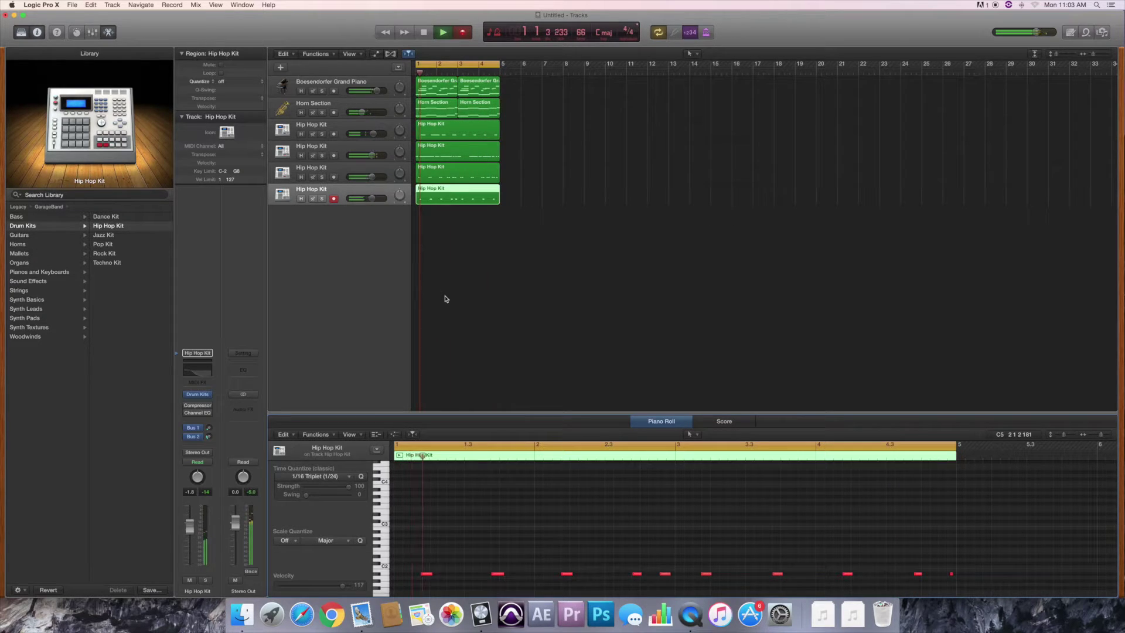
pyautogui.press('super+a')
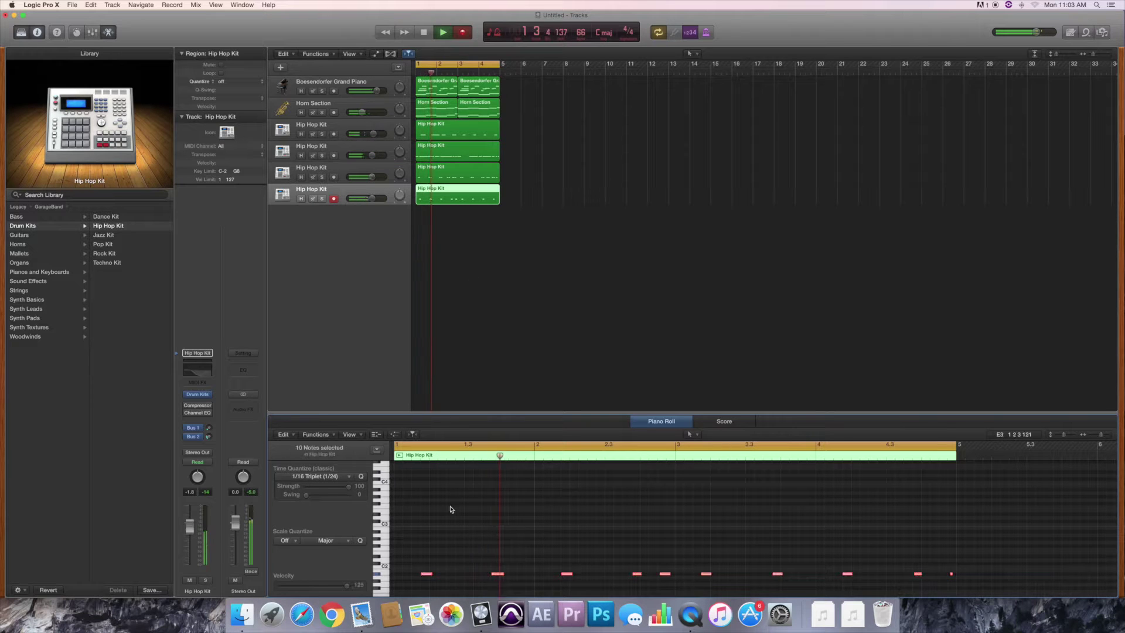
pyautogui.click(313, 480)
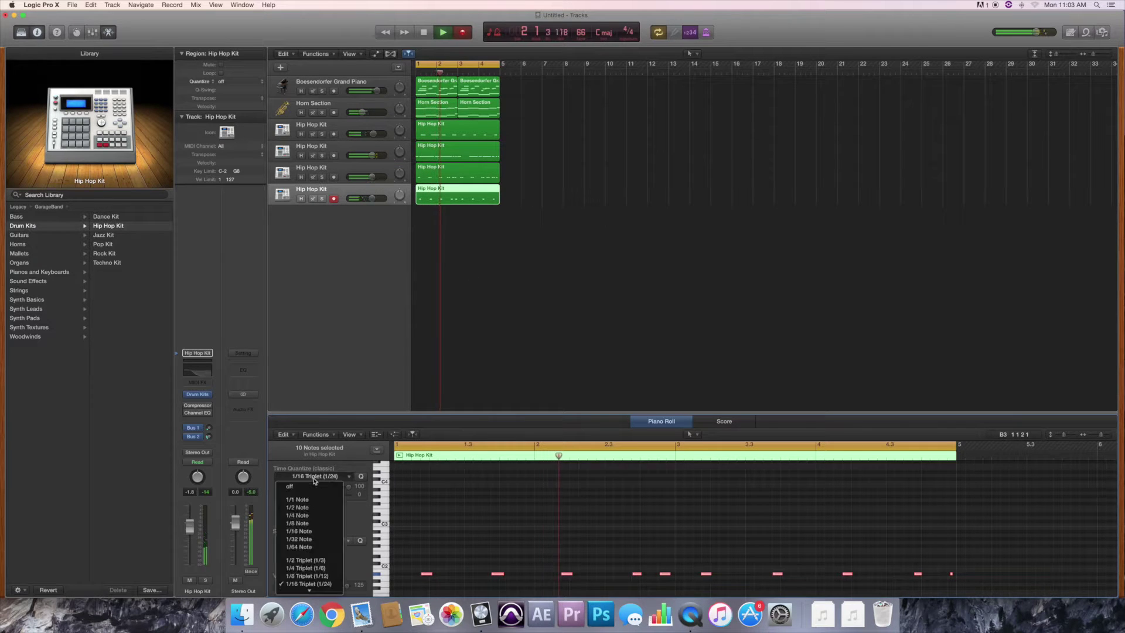
pyautogui.click(311, 531)
pyautogui.doubleClick(354, 280)
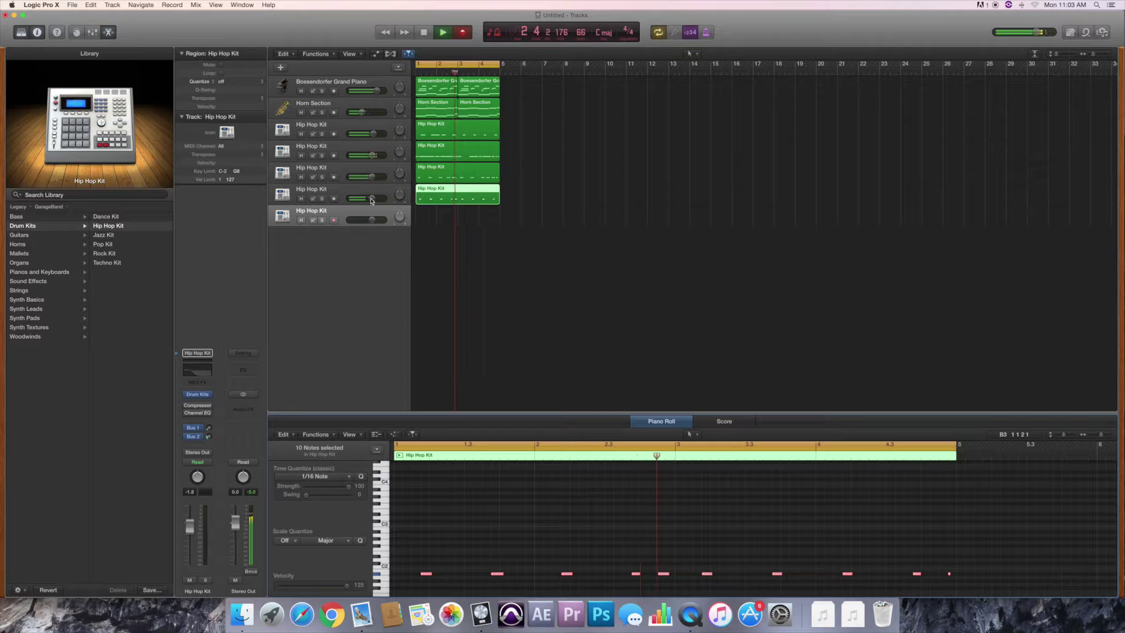
# Record a four-note Hip Hop Kit pattern and quantize it to 1/16
pyautogui.press('r')
pyautogui.moveTo(371, 201); pyautogui.dragTo(364, 198)
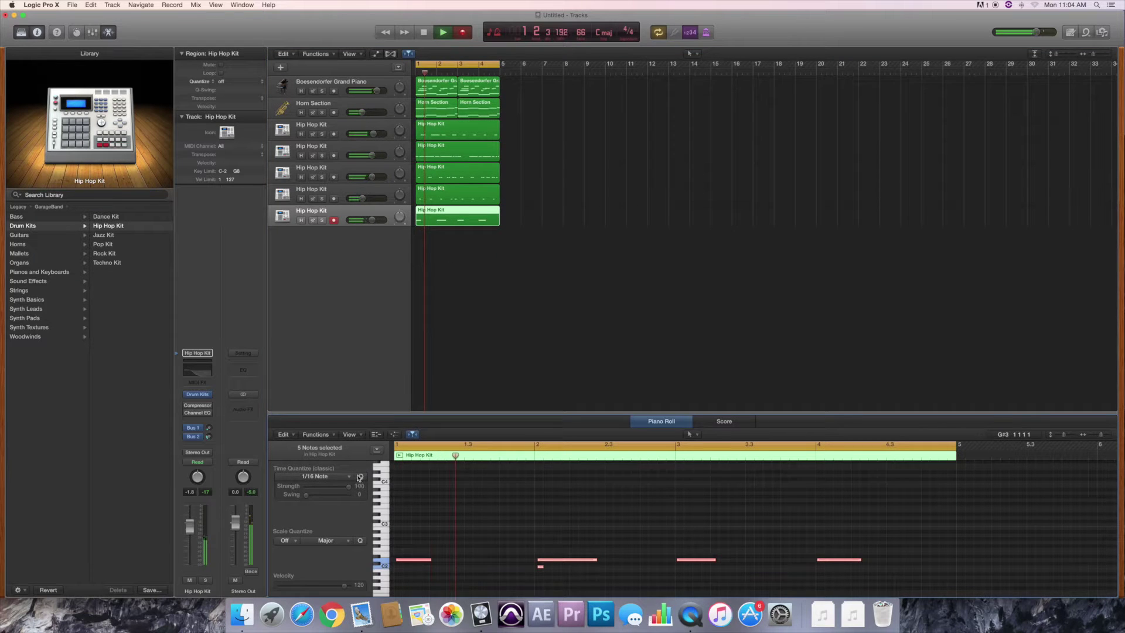
pyautogui.click(360, 477)
pyautogui.moveTo(501, 585); pyautogui.dragTo(560, 566)
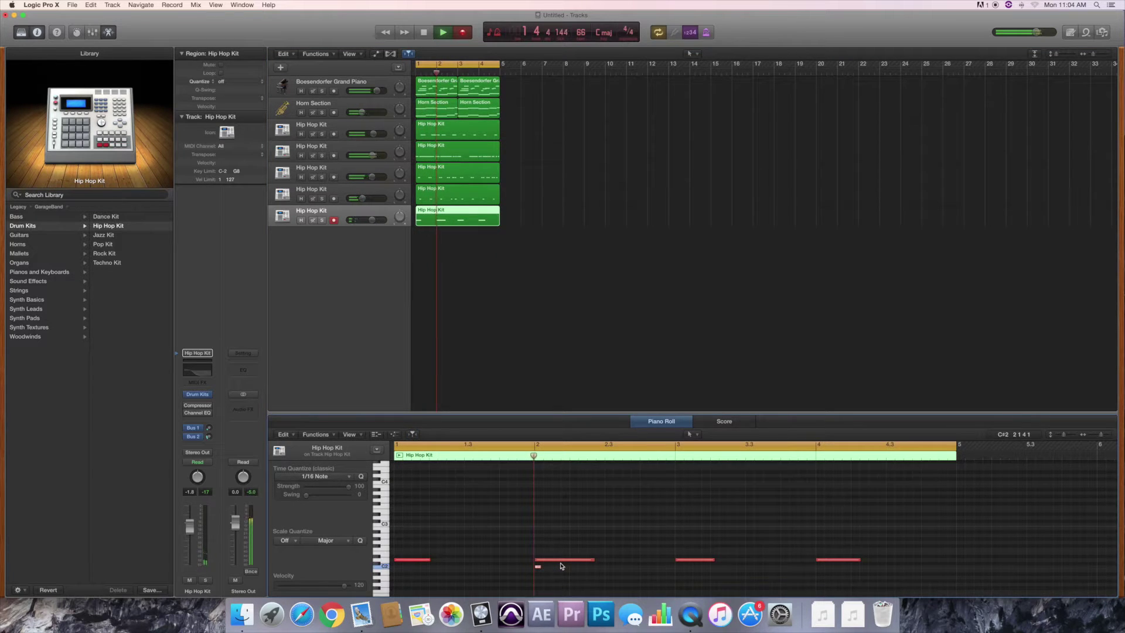
# Set the drum track to -2.8 dB, stop recording, and add an eighth Hip Hop Kit track
pyautogui.moveTo(374, 224); pyautogui.dragTo(365, 222)
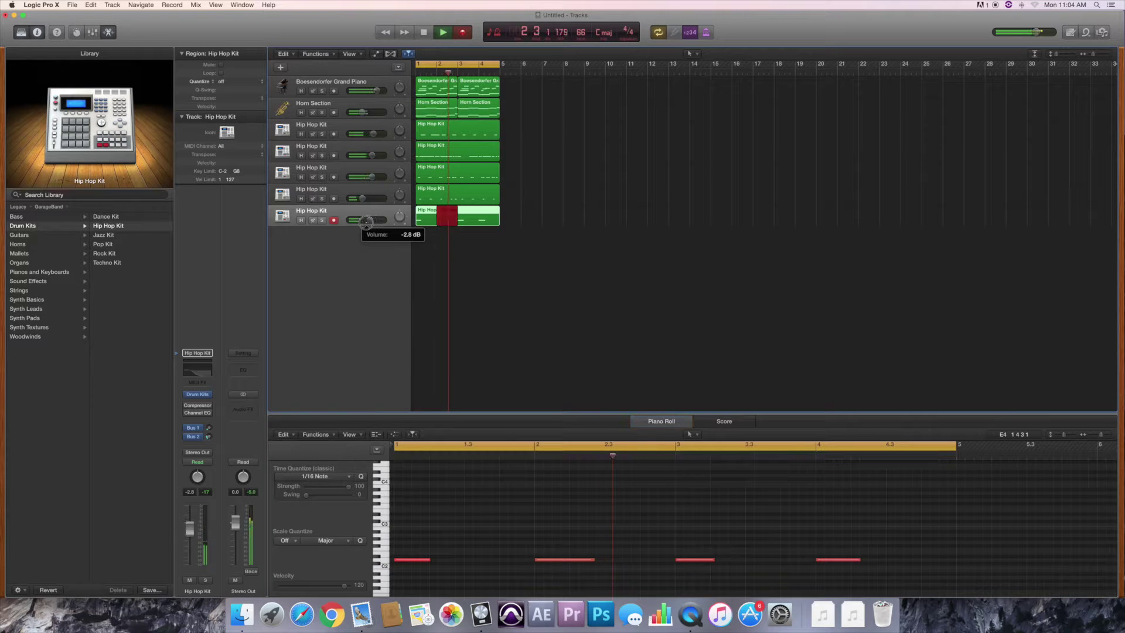
pyautogui.press('space')
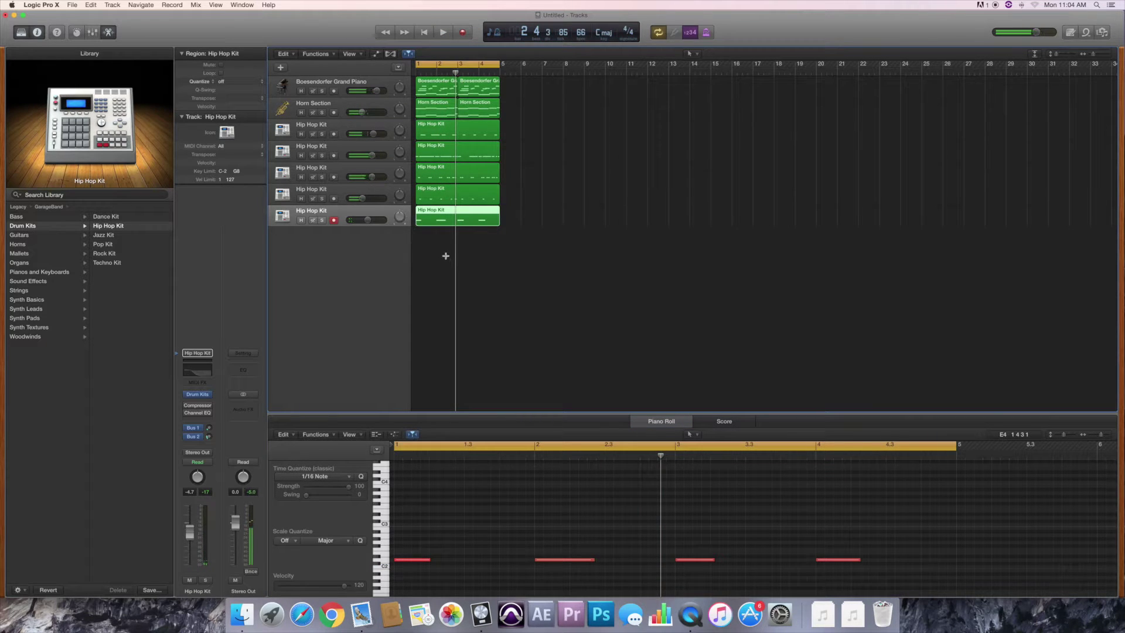
pyautogui.press('super+d')
pyautogui.press('space')
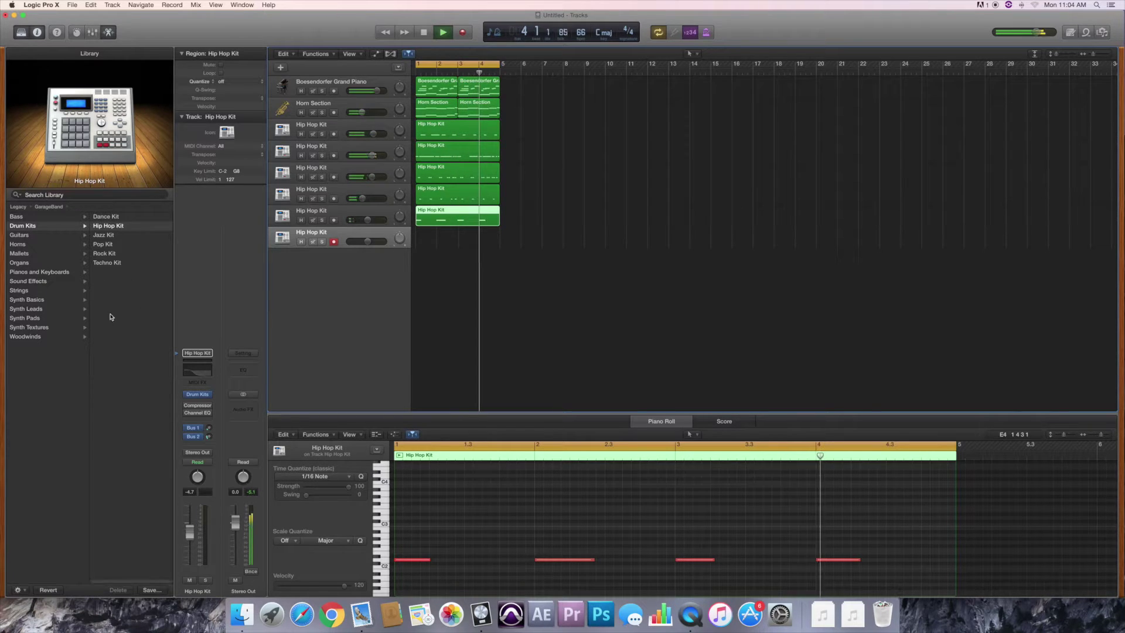
# Load GarageBand's Sub Synth Bass onto the new track and set its volume to about -2.9 dB
pyautogui.hscroll(1, 63, 304)
pyautogui.hscroll(-3, 64, 302)
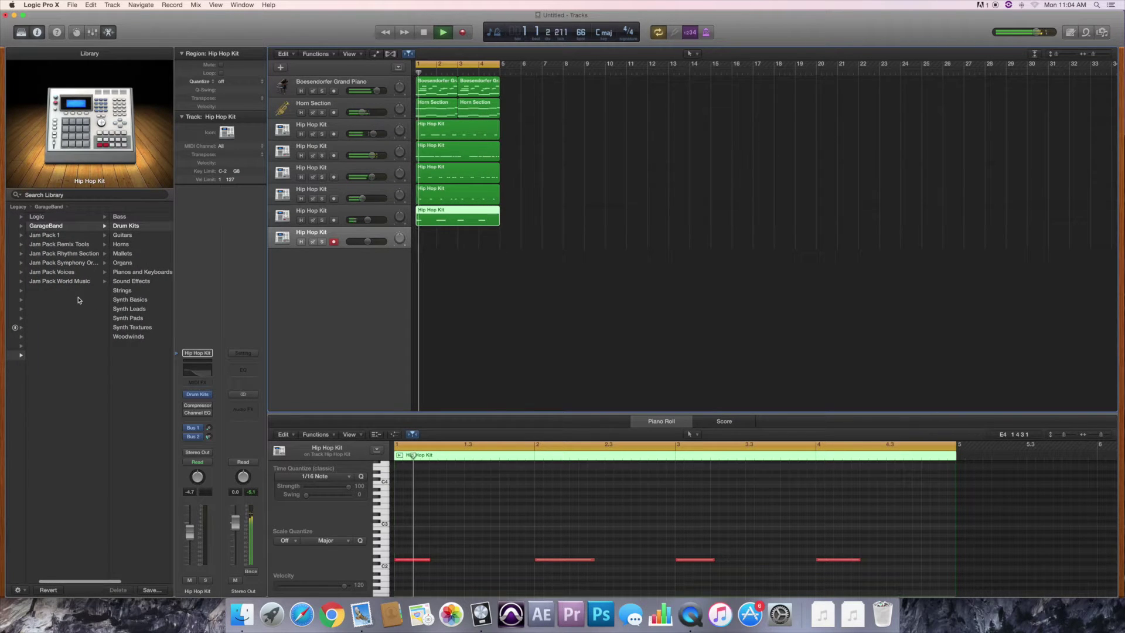
pyautogui.hscroll(-2, 79, 301)
pyautogui.hscroll(-3, 79, 300)
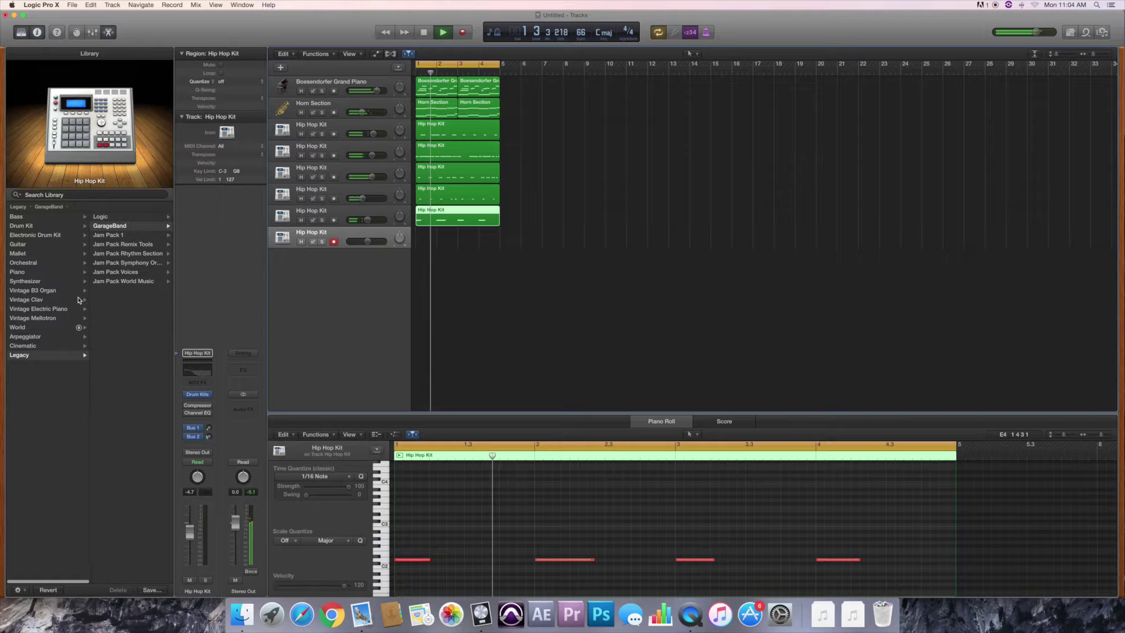
pyautogui.hscroll(3, 79, 300)
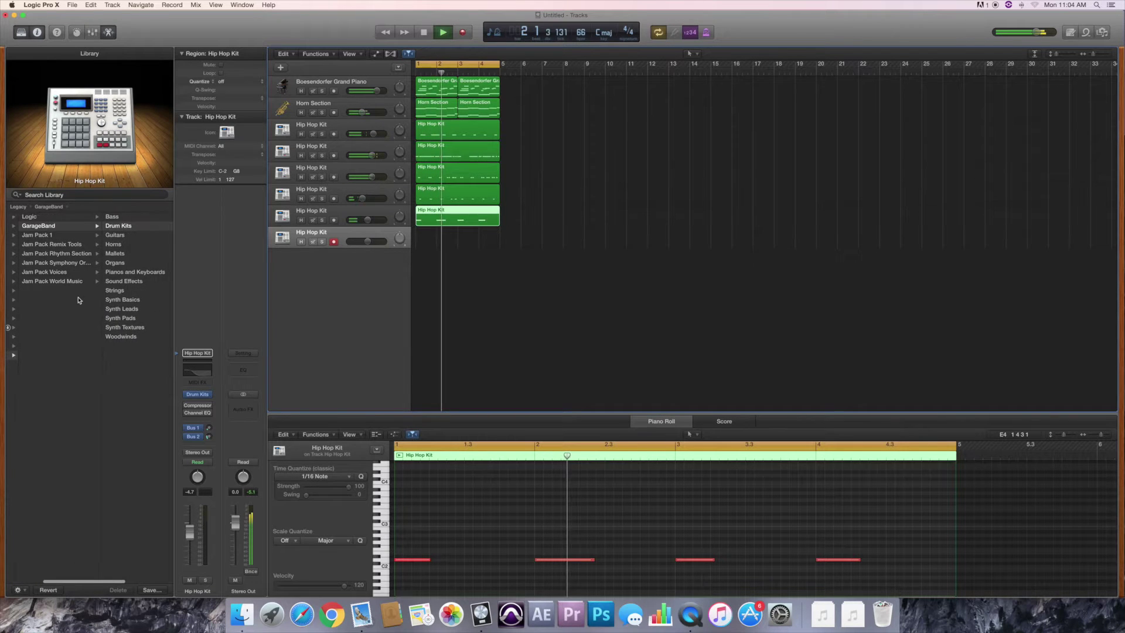
pyautogui.click(109, 217)
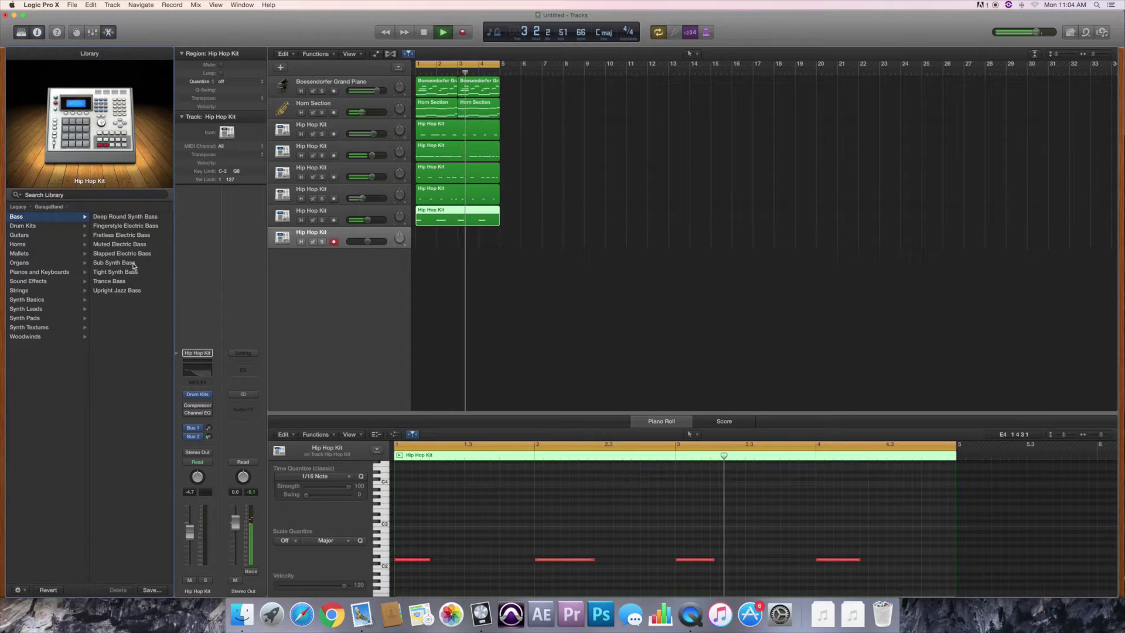
pyautogui.click(114, 263)
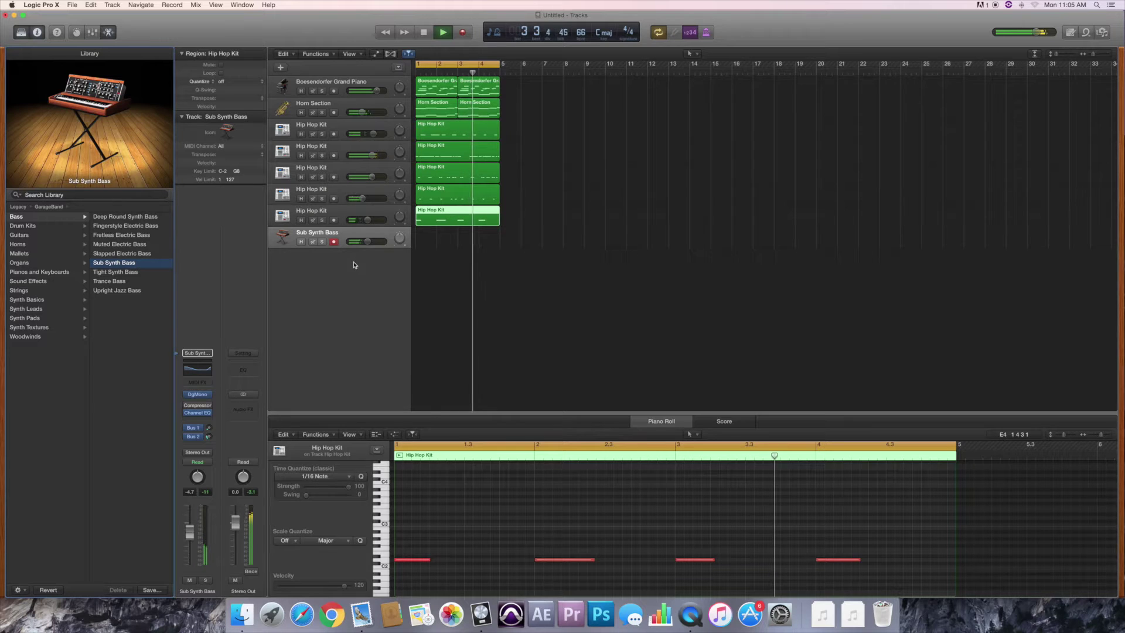
pyautogui.moveTo(368, 244); pyautogui.dragTo(376, 241)
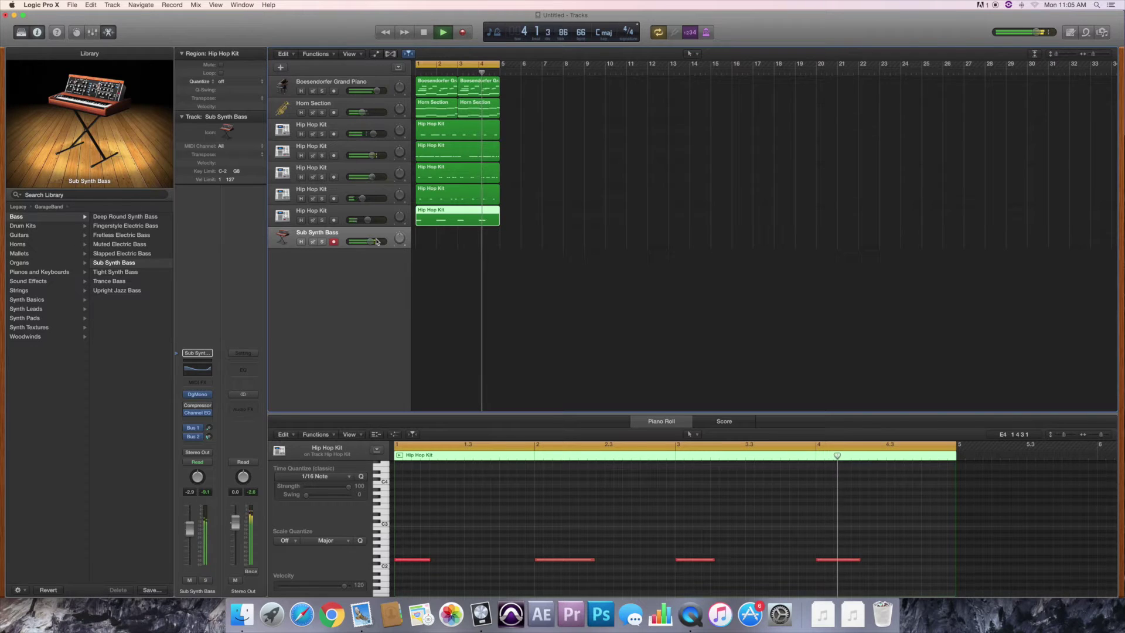
# Record the 23-note sub bass line, trim its region to end at bar 3, and add a ninth bass track
pyautogui.press('r')
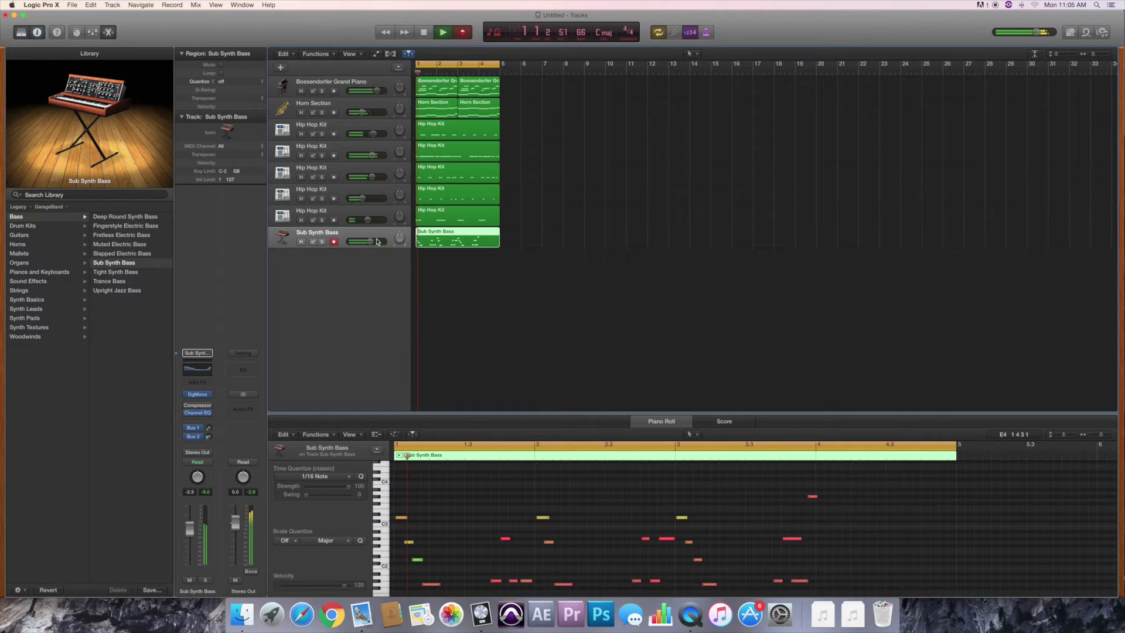
pyautogui.click(445, 517)
pyautogui.press('super+a')
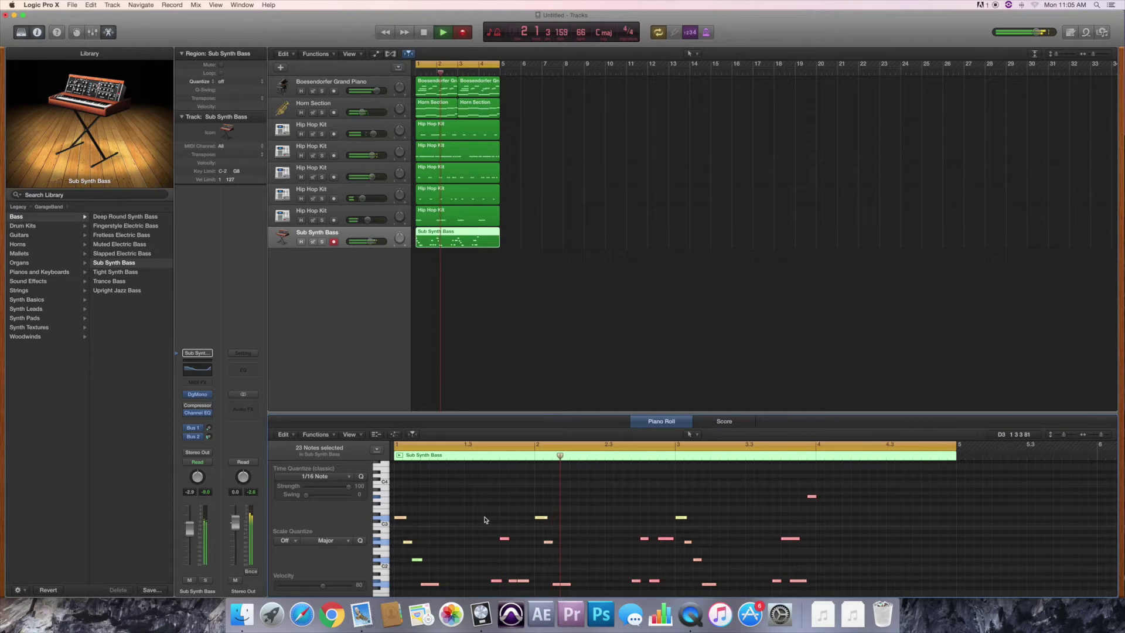
pyautogui.scroll(-2, 694, 503)
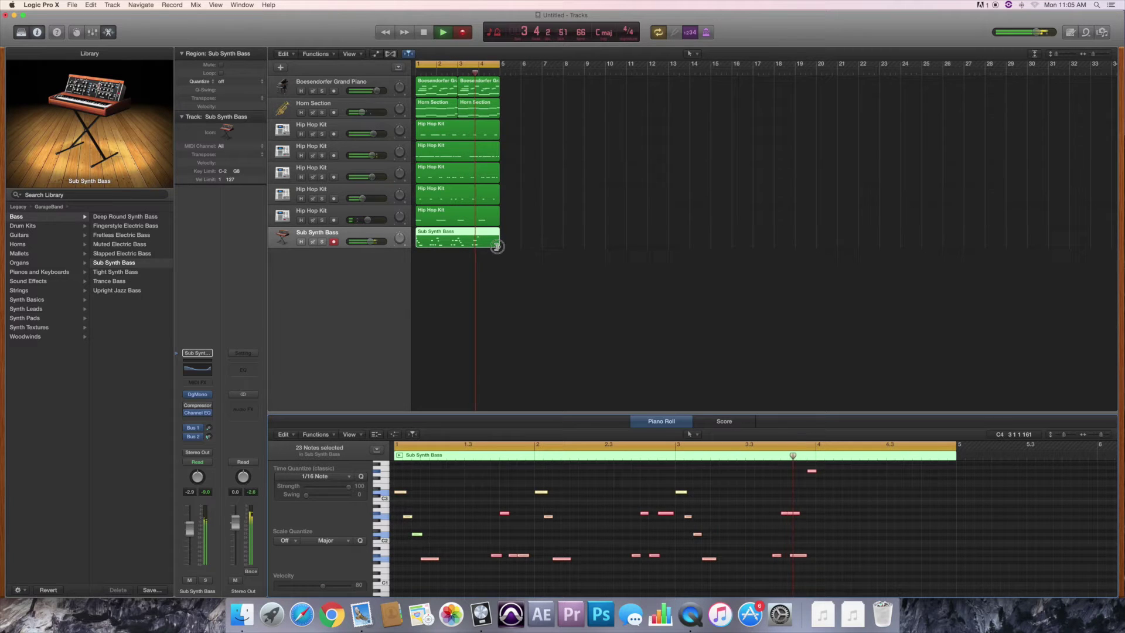
pyautogui.moveTo(497, 246)
pyautogui.mouseDown()
pyautogui.moveTo(455, 246)
pyautogui.moveTo(479, 241)
pyautogui.mouseUp()
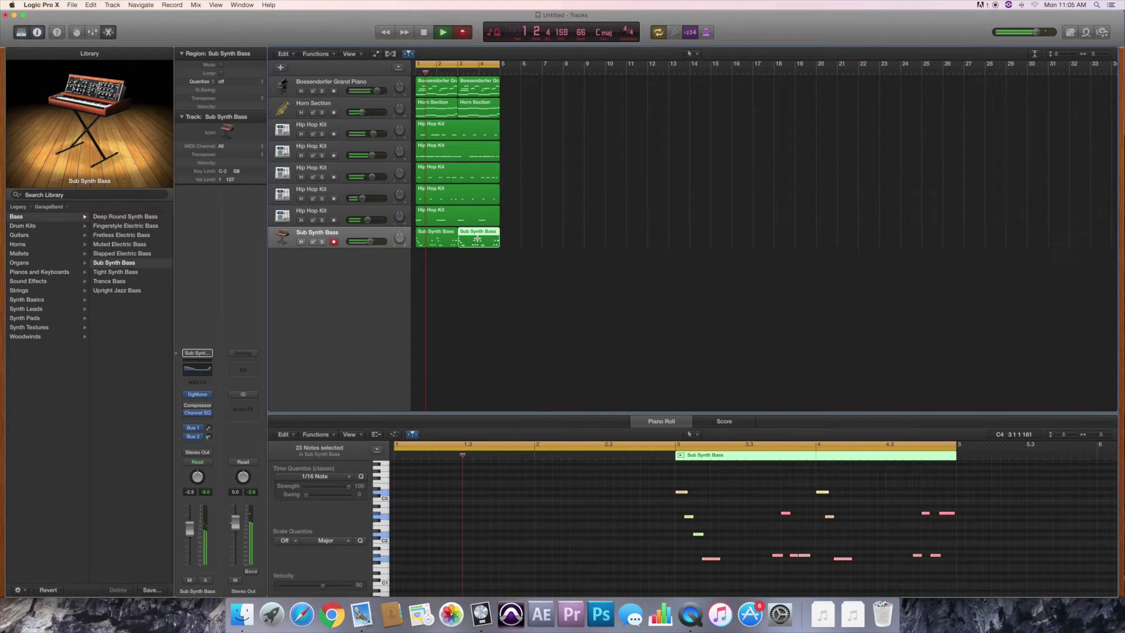
pyautogui.press('super+d')
pyautogui.click(339, 237)
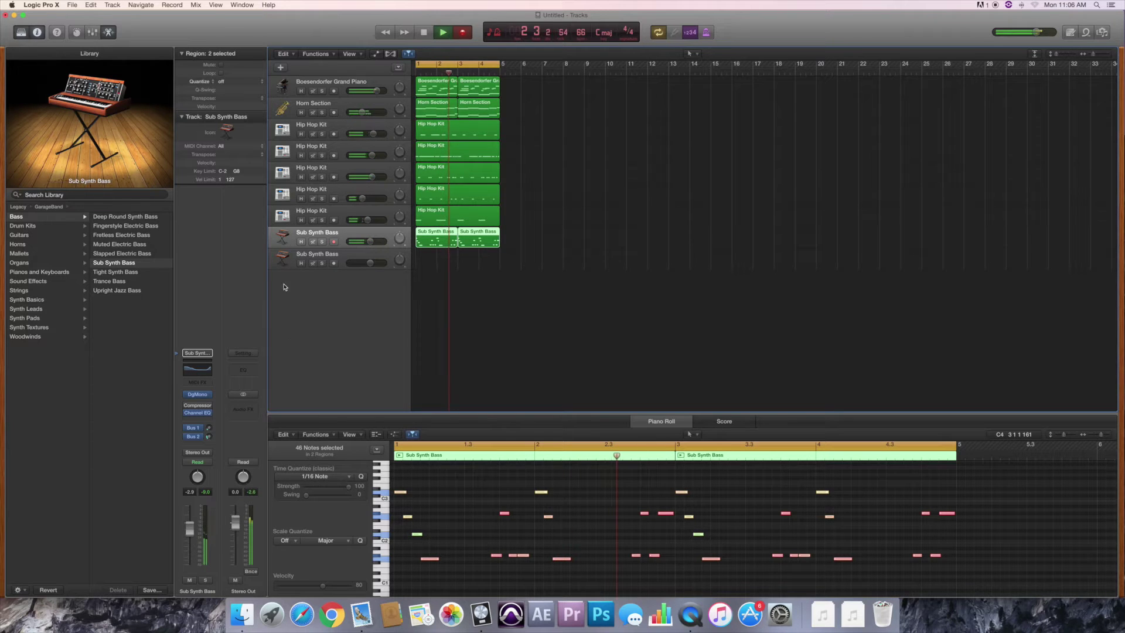
# Load Orchestral Strings onto the empty second bass track and select the strings take just recorded
pyautogui.click(288, 259)
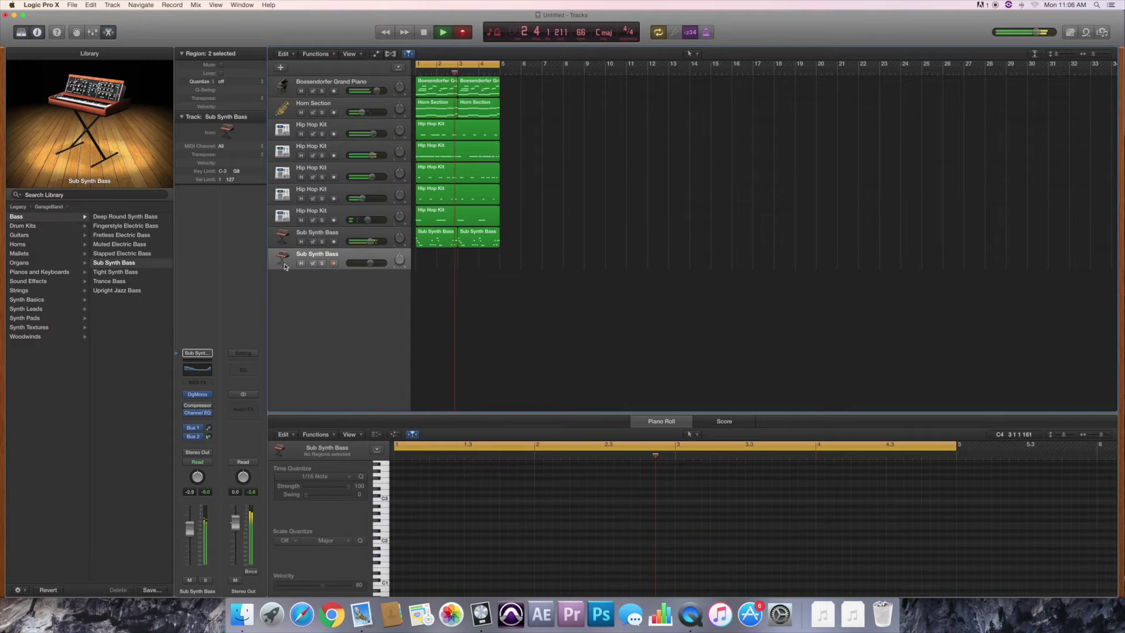
pyautogui.click(57, 289)
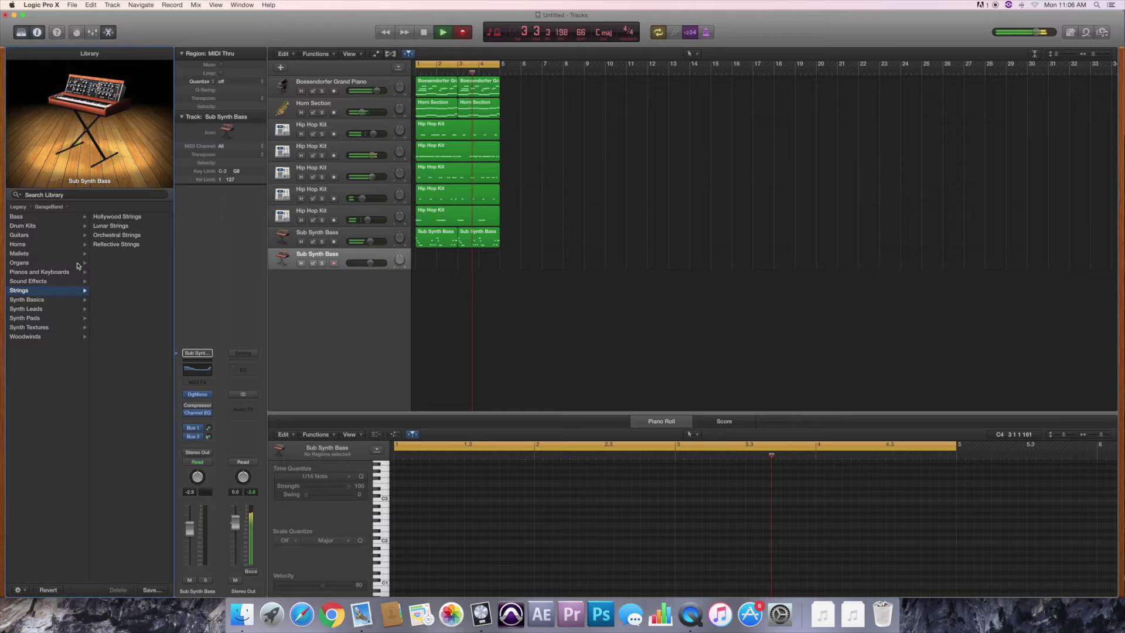
pyautogui.click(141, 236)
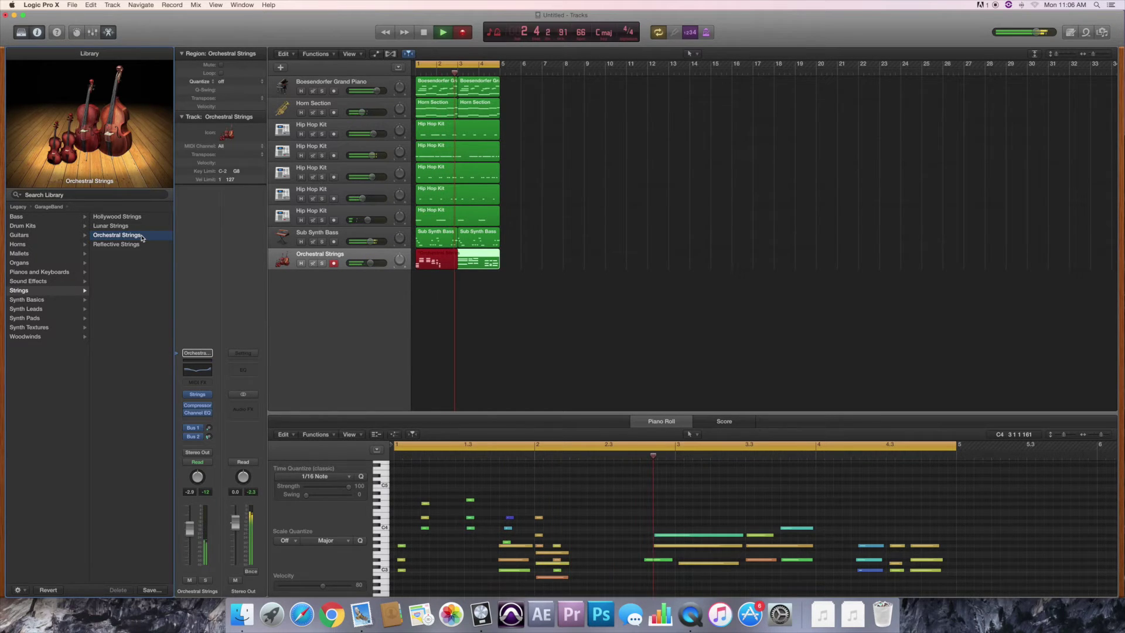
pyautogui.click(431, 265)
# Delete the discarded strings take and the strings region at bar 3, keeping the track
pyautogui.press('Delete')
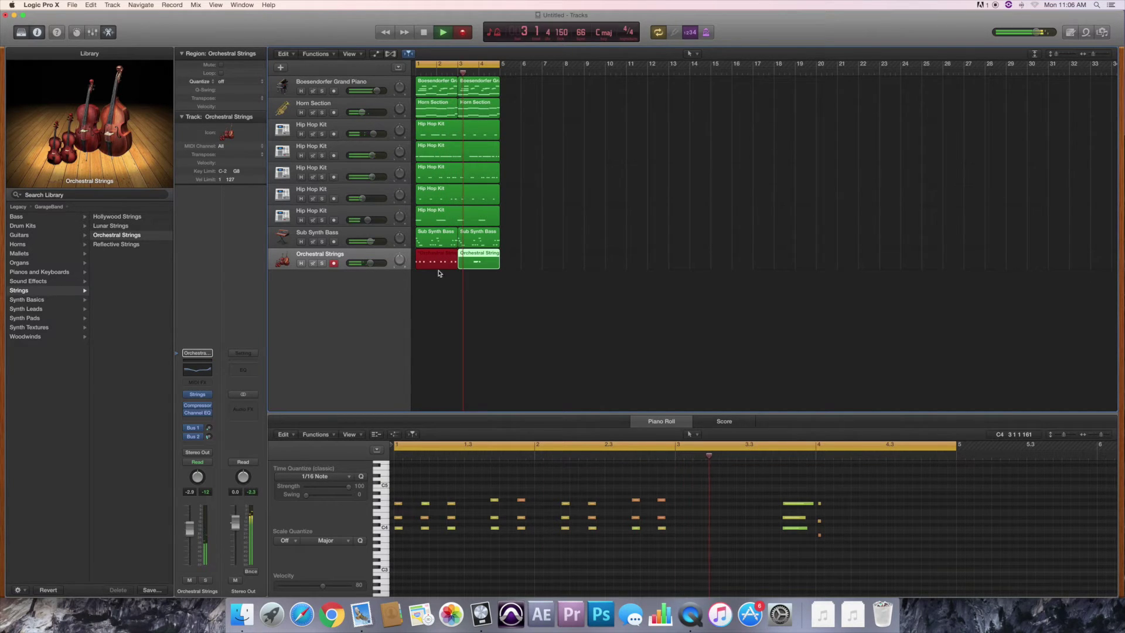
pyautogui.press('space')
pyautogui.click(472, 258)
pyautogui.press('Delete')
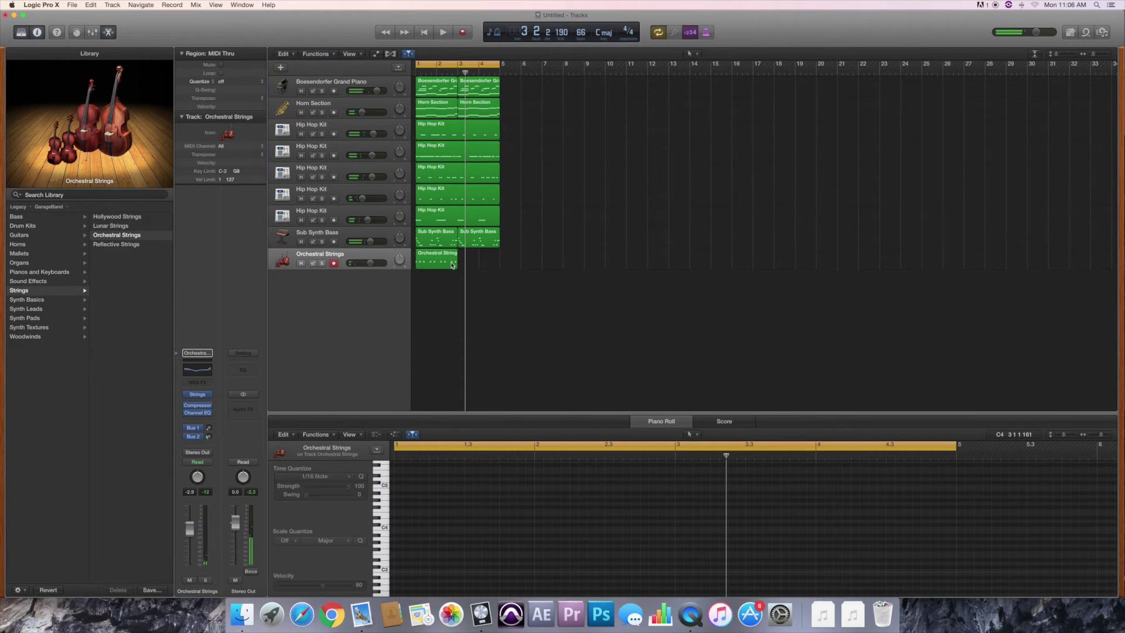
pyautogui.press('Delete')
pyautogui.click(577, 195)
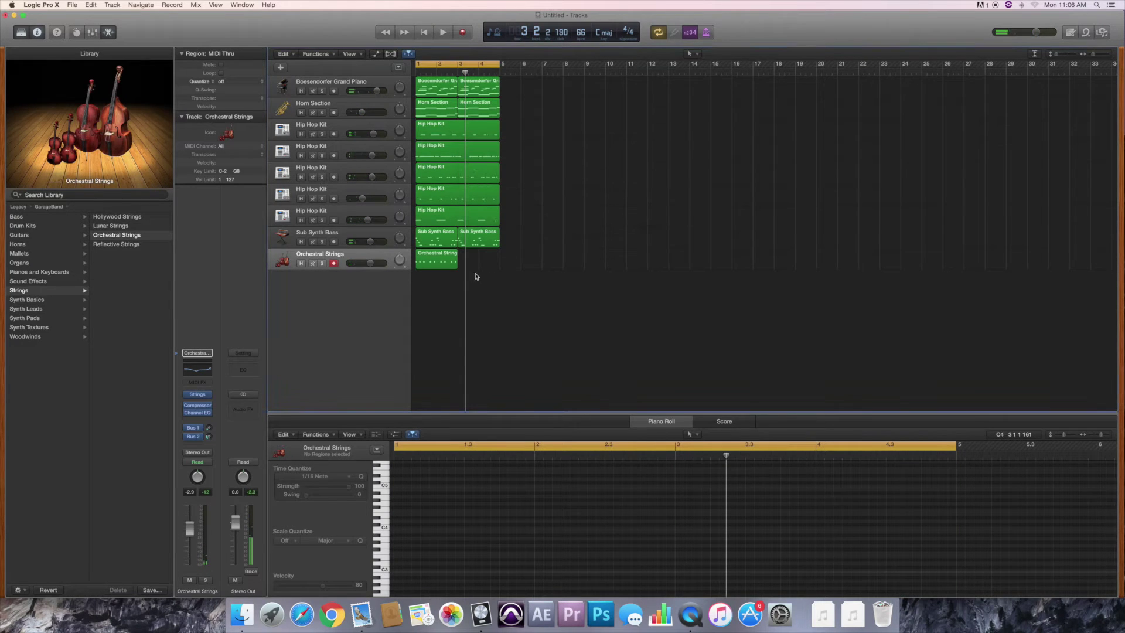
# Copy the 27-note Orchestral Strings region to bar 3, play, and add a String Ensemble track
pyautogui.click(444, 267)
pyautogui.click(444, 479)
pyautogui.press('super+a')
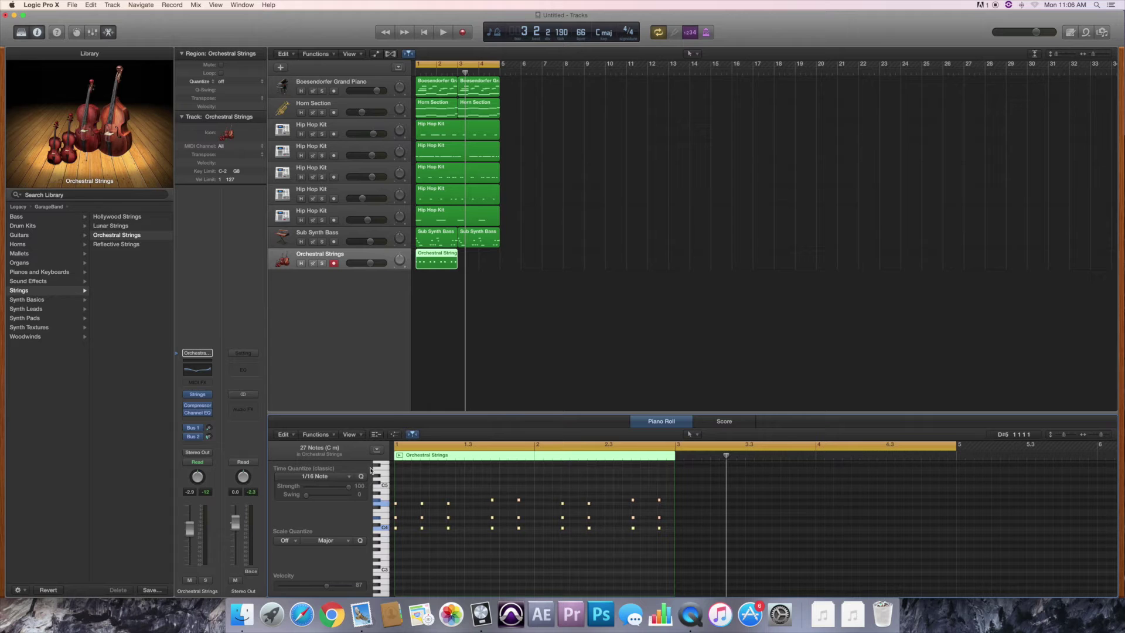
pyautogui.moveTo(440, 264); pyautogui.dragTo(484, 262)
pyautogui.press('space')
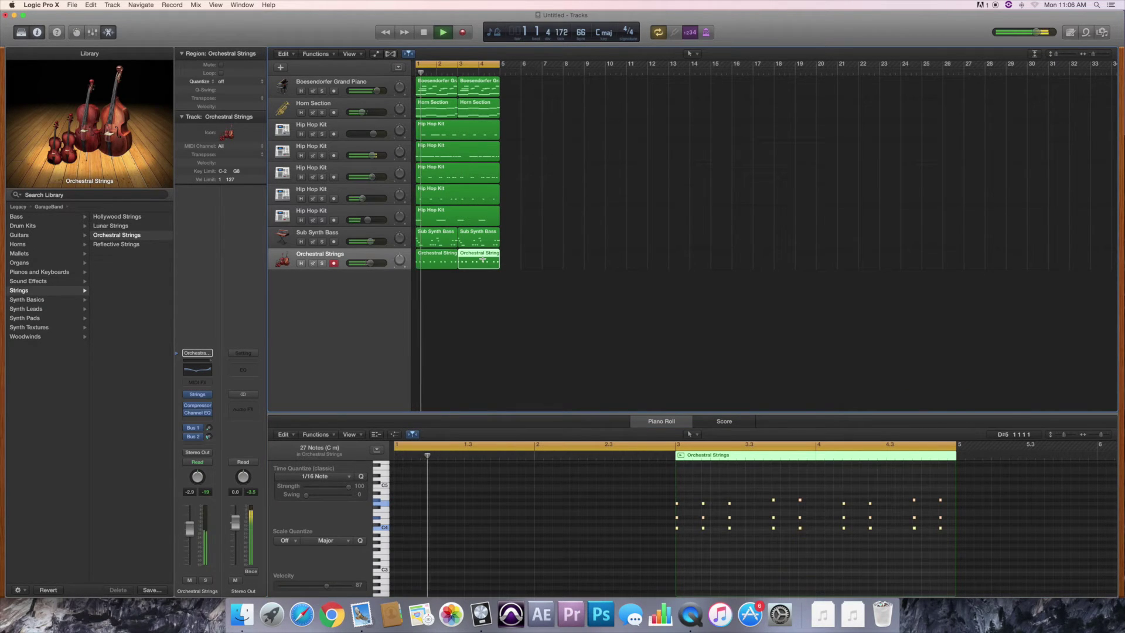
pyautogui.press('super+d')
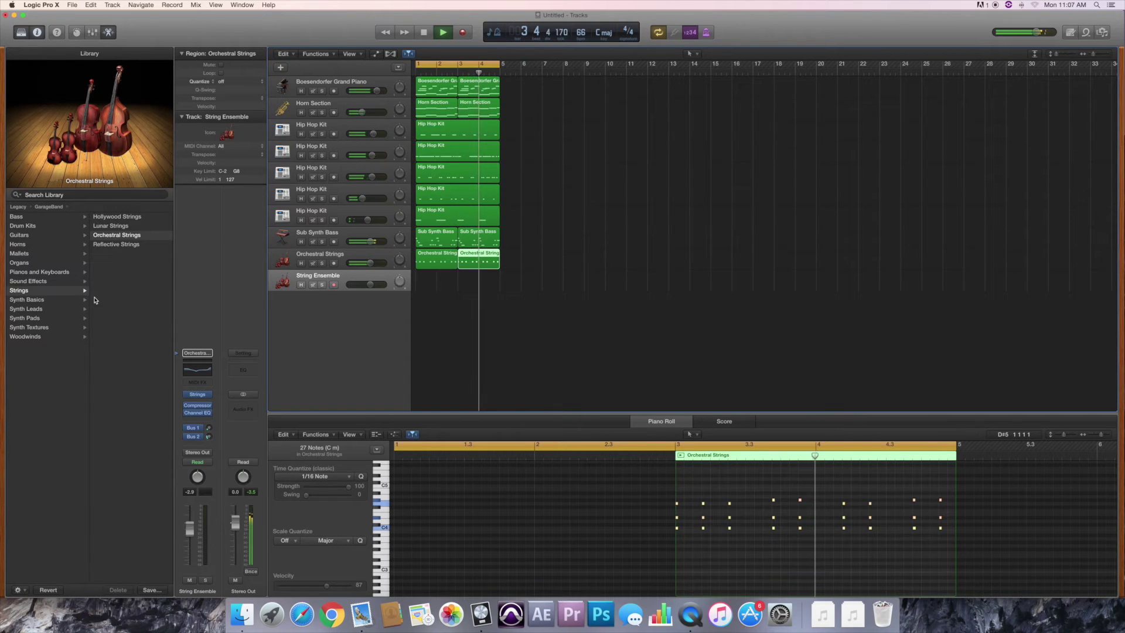
# Browse to Synthesizer > Lead in the Library and load 80s Sync Lead
pyautogui.press('Left')
pyautogui.press('Left')
pyautogui.press('Left')
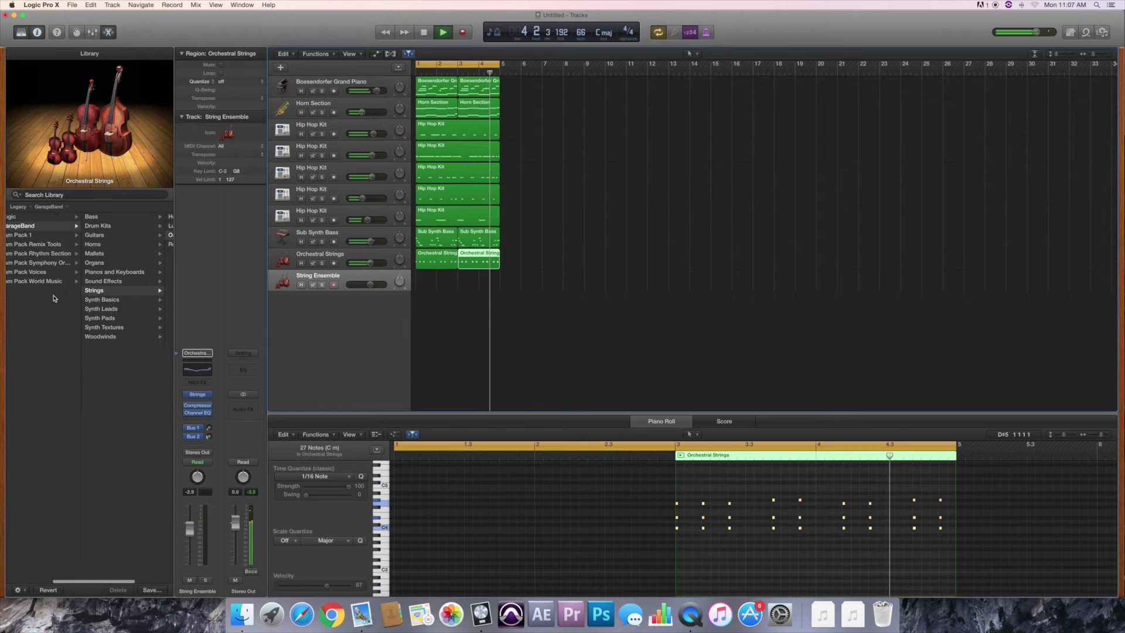
pyautogui.click(57, 281)
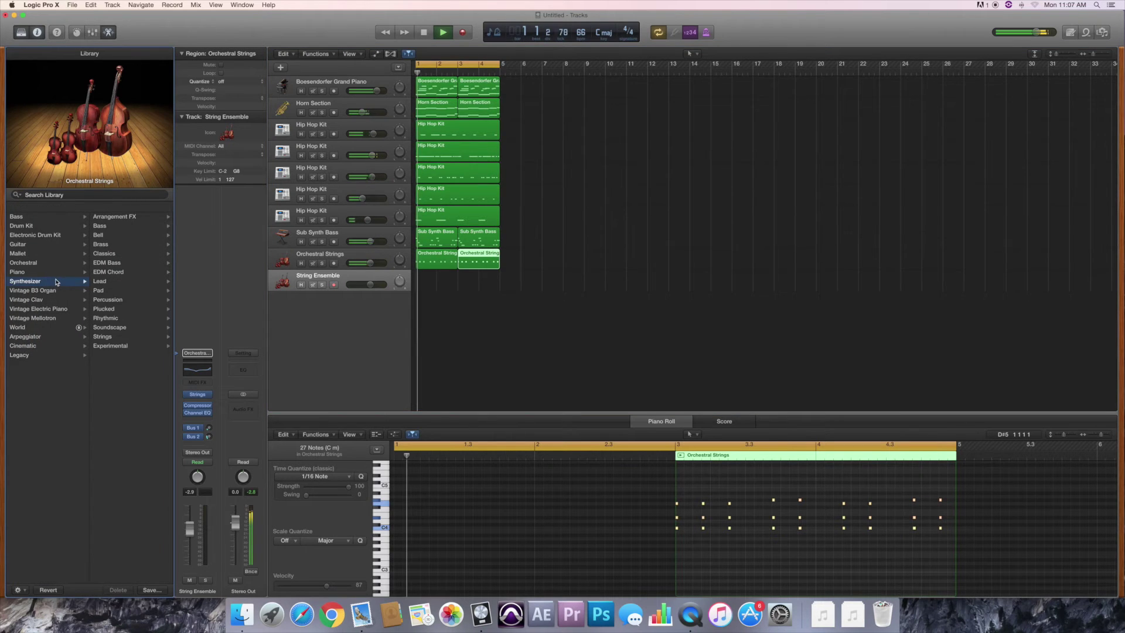
pyautogui.click(127, 283)
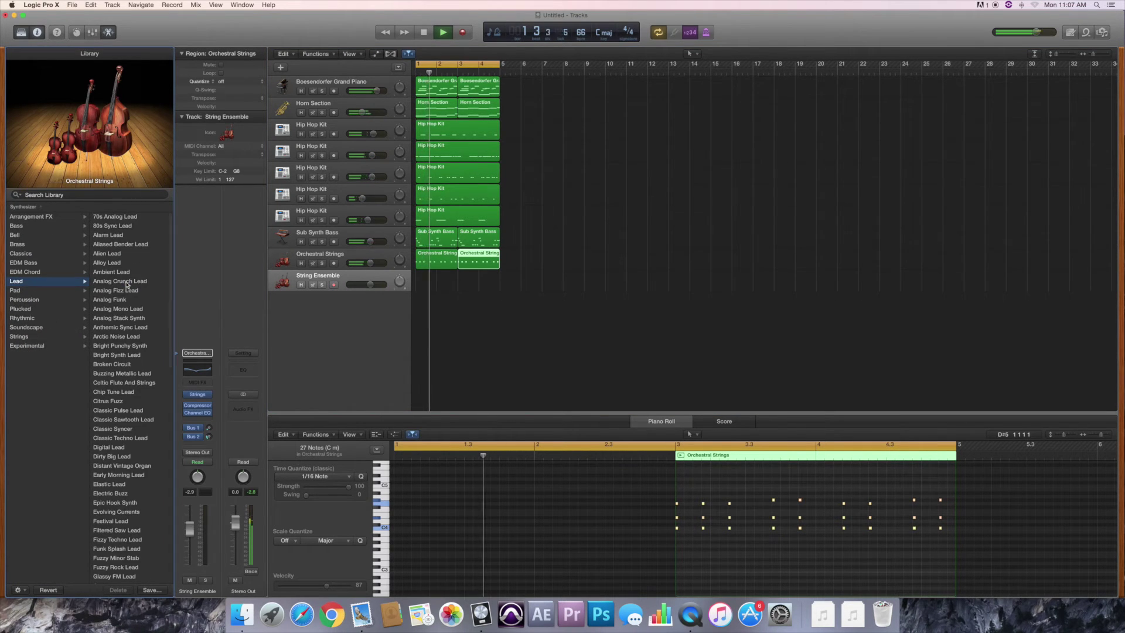
pyautogui.click(134, 227)
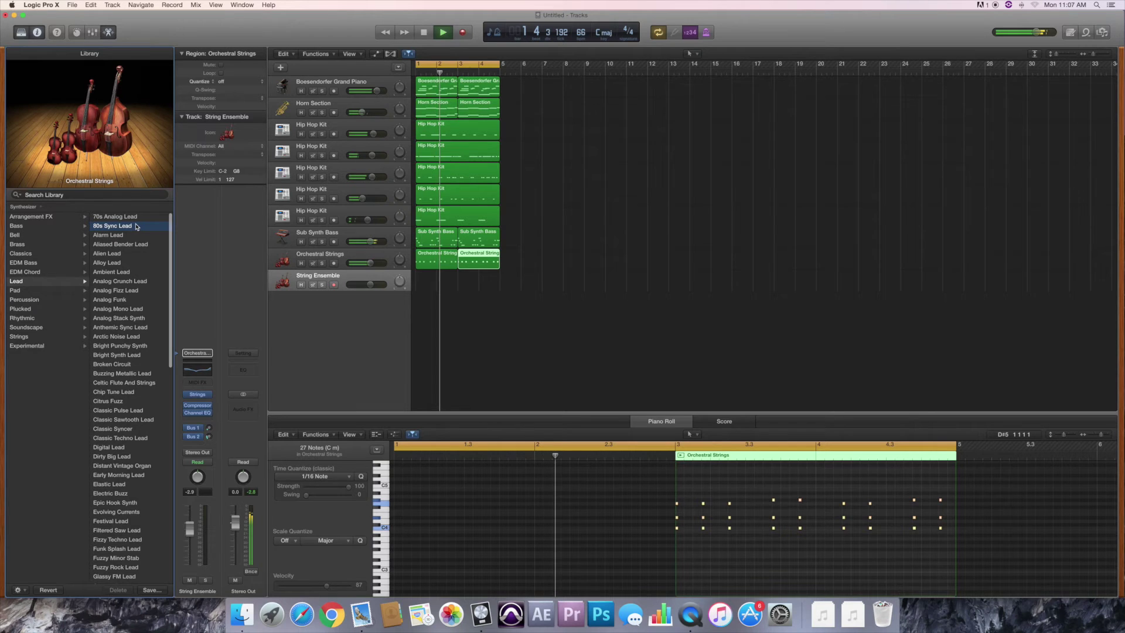
# Audition Alarm, Aliased Bender, Alien, Alloy, Ambient and Analog Crunch Leads, ending on Analog Fizz Lead
pyautogui.click(134, 235)
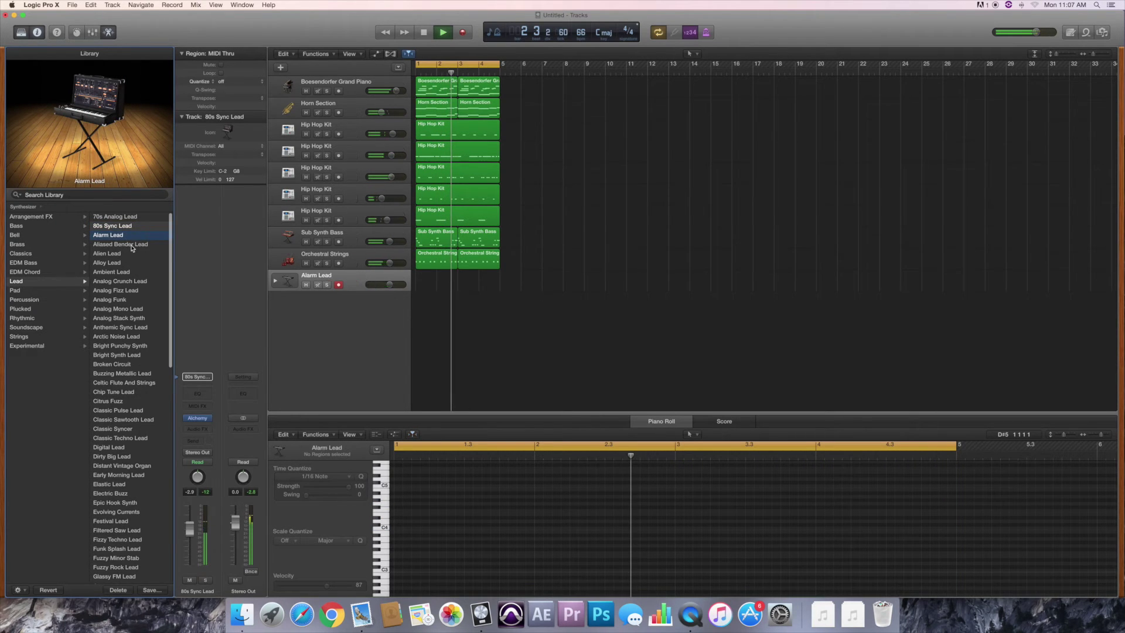
pyautogui.click(134, 244)
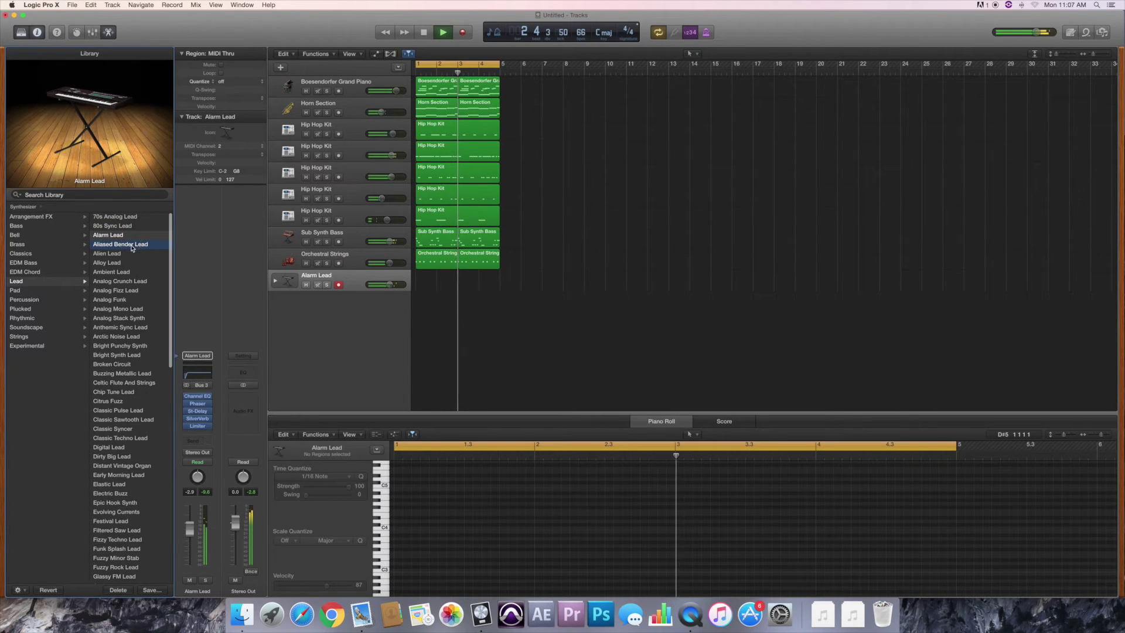
pyautogui.click(154, 125)
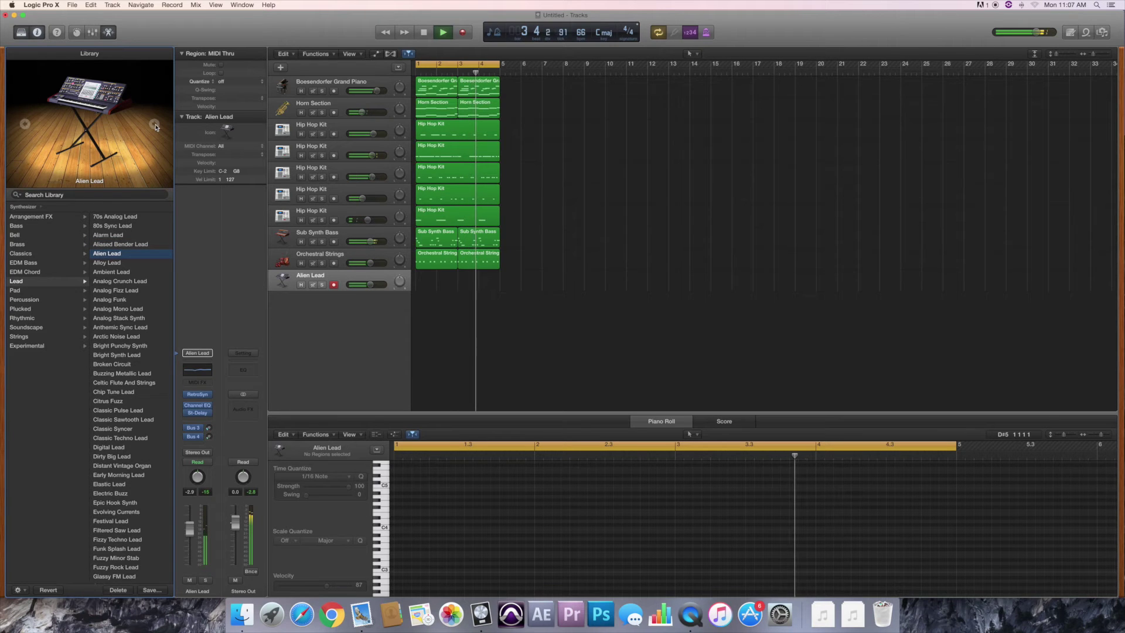
pyautogui.click(155, 128)
pyautogui.click(155, 127)
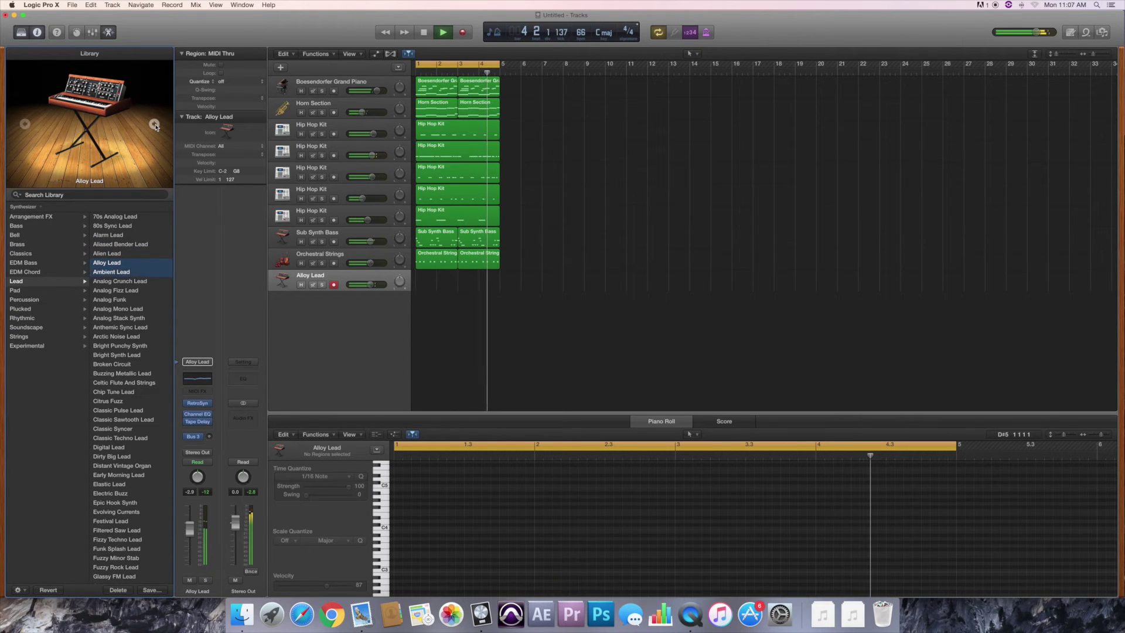
pyautogui.click(155, 128)
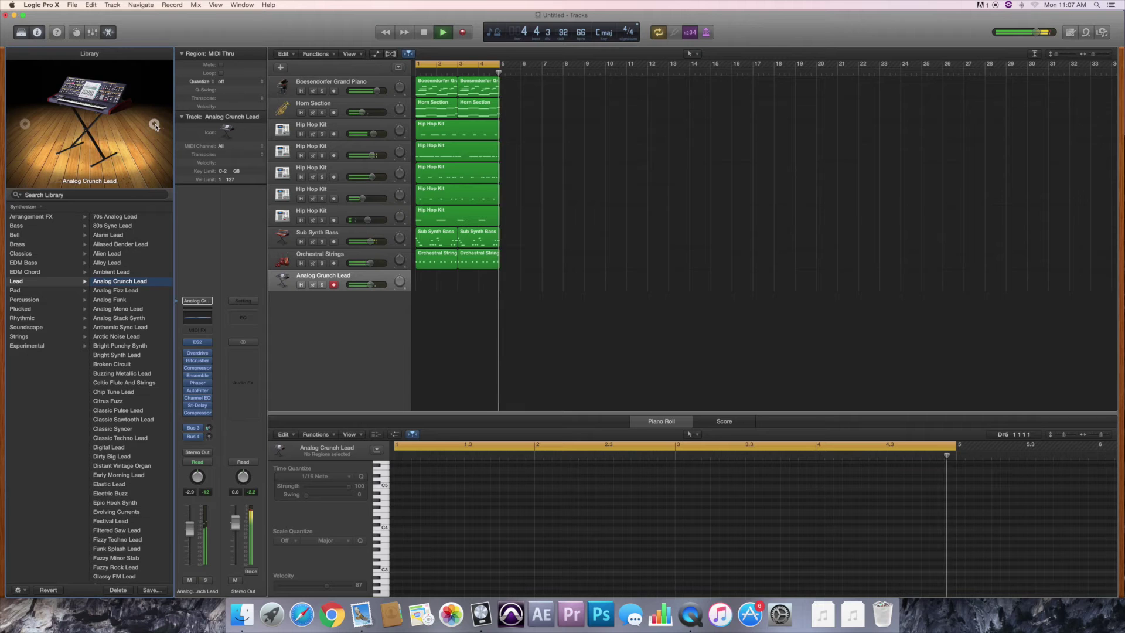
pyautogui.click(156, 127)
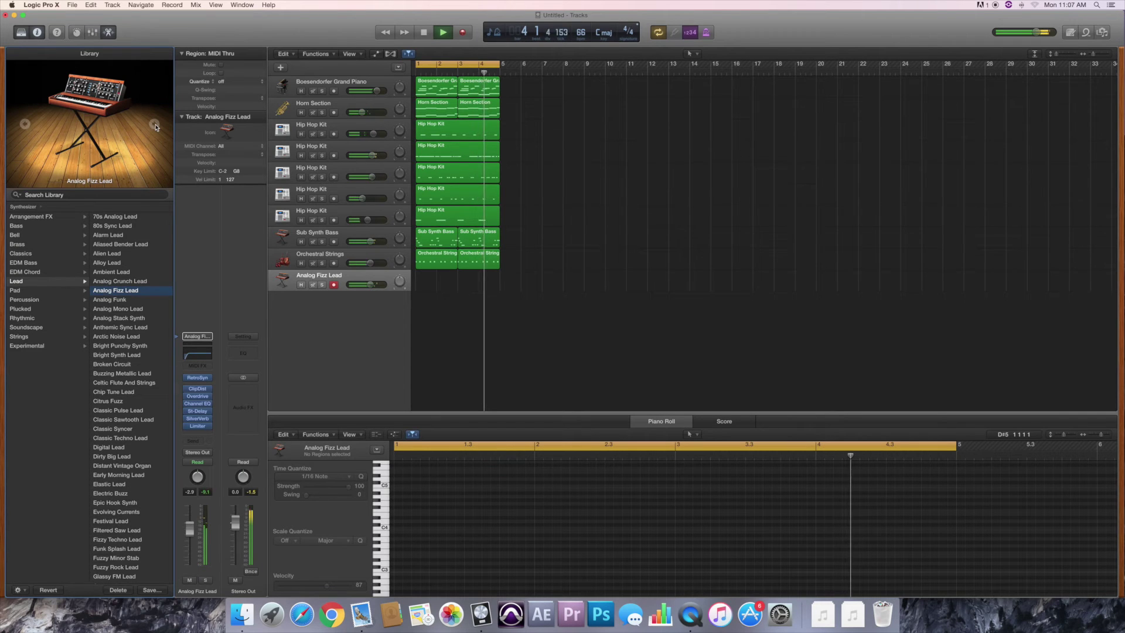
# Record a four-bar Analog Fizz Lead melody during playback
pyautogui.press('r')
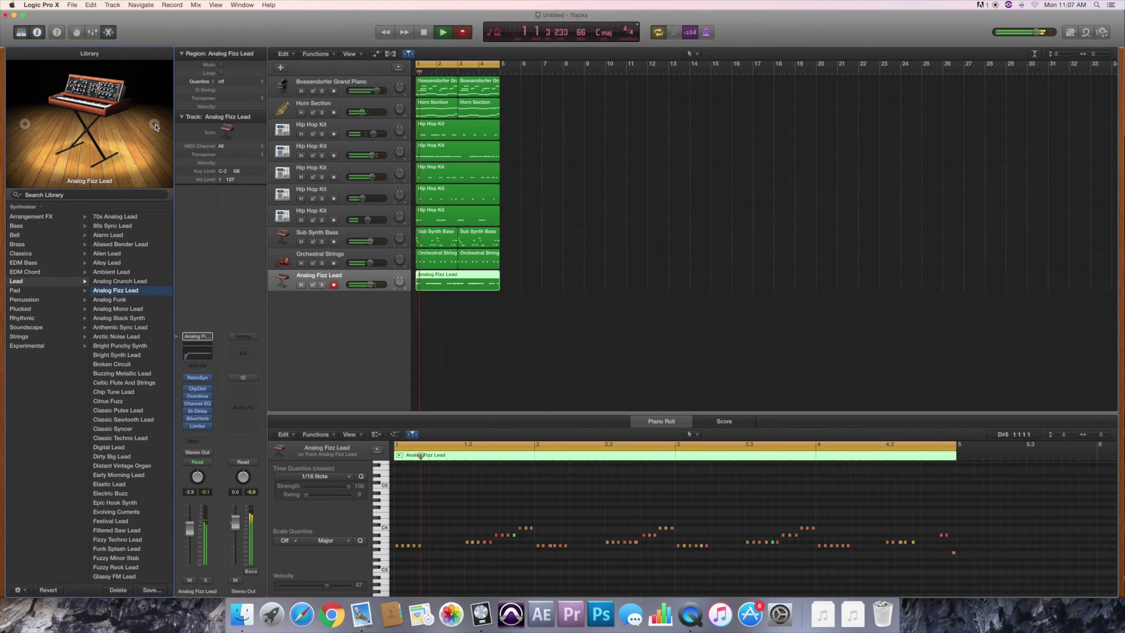
# Quantize all lead melody notes to 1/32, then to 1/16 triplets, and play it back
pyautogui.click(425, 491)
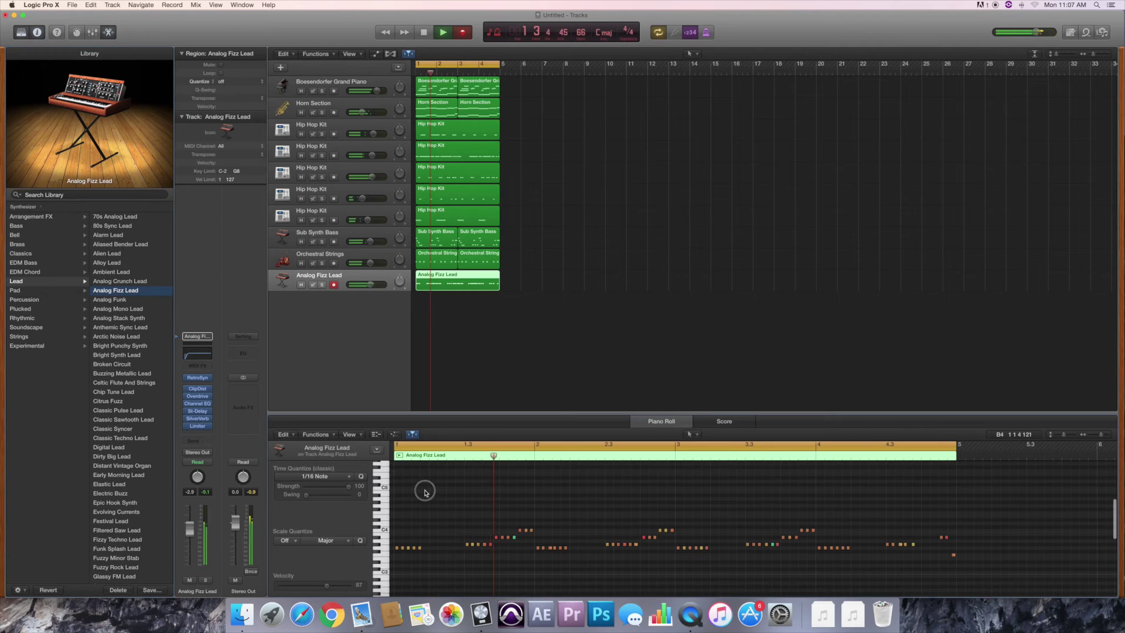
pyautogui.press('super+a')
pyautogui.click(331, 480)
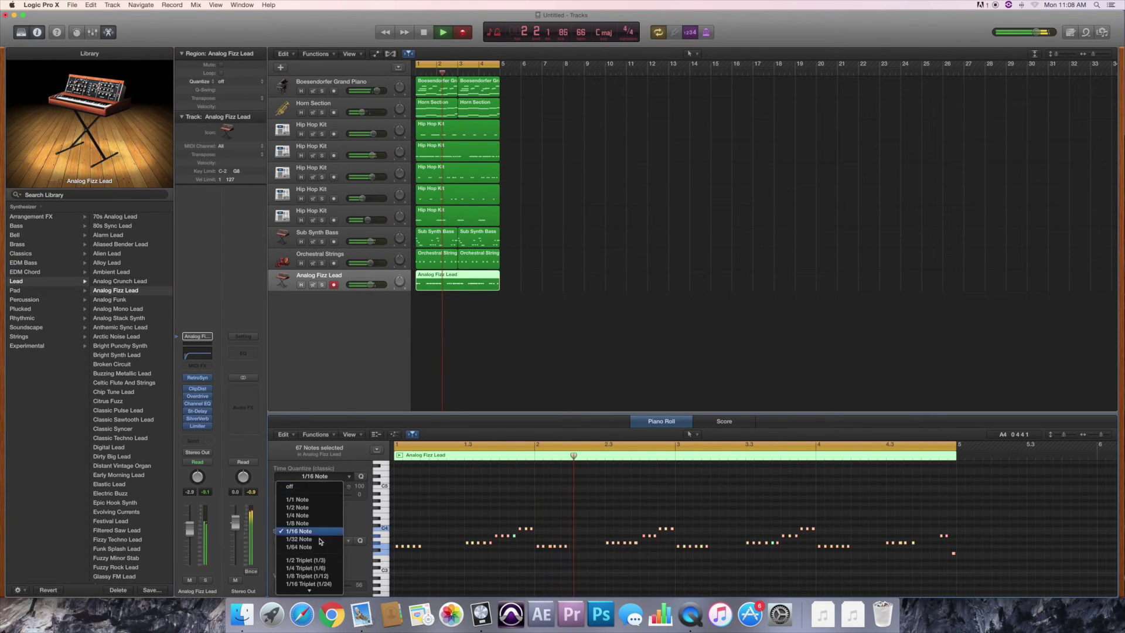
pyautogui.click(322, 539)
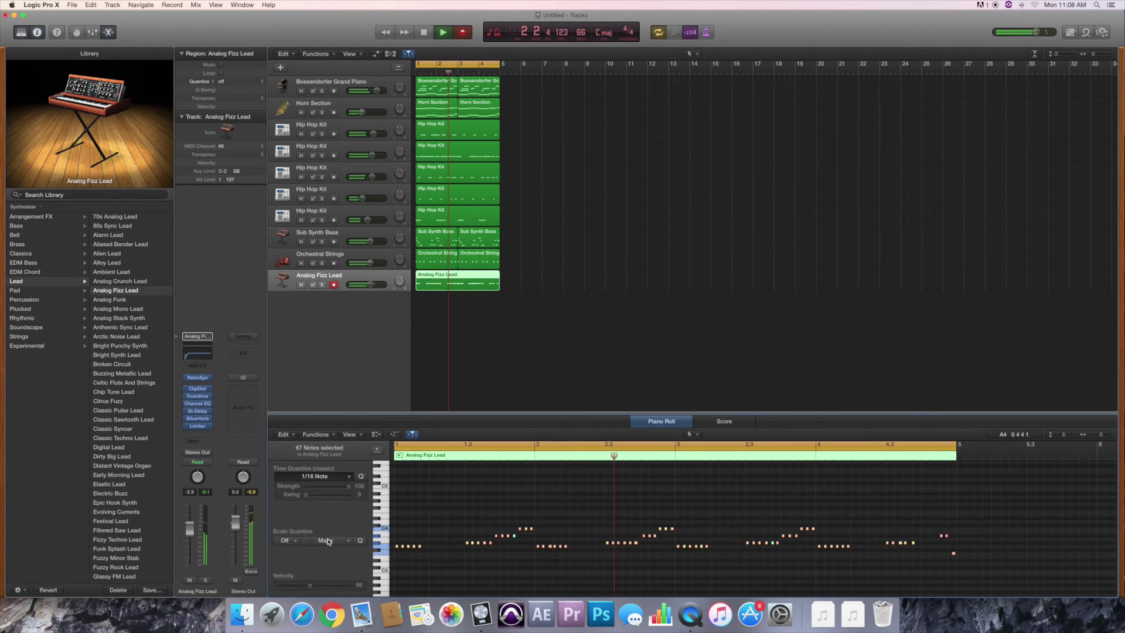
pyautogui.click(334, 476)
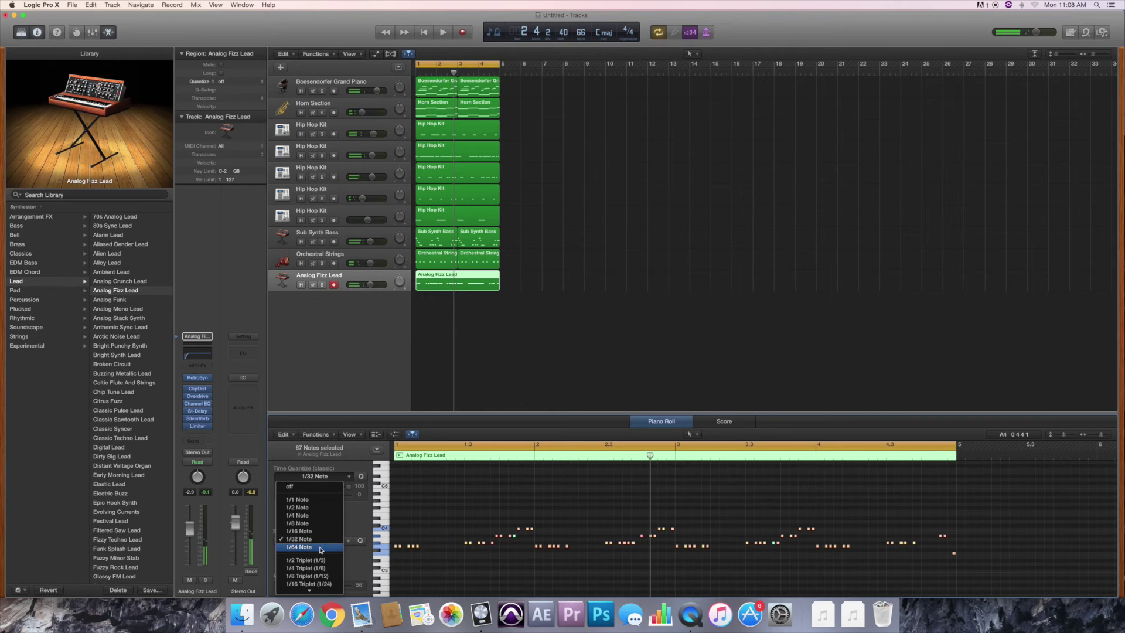
pyautogui.click(316, 584)
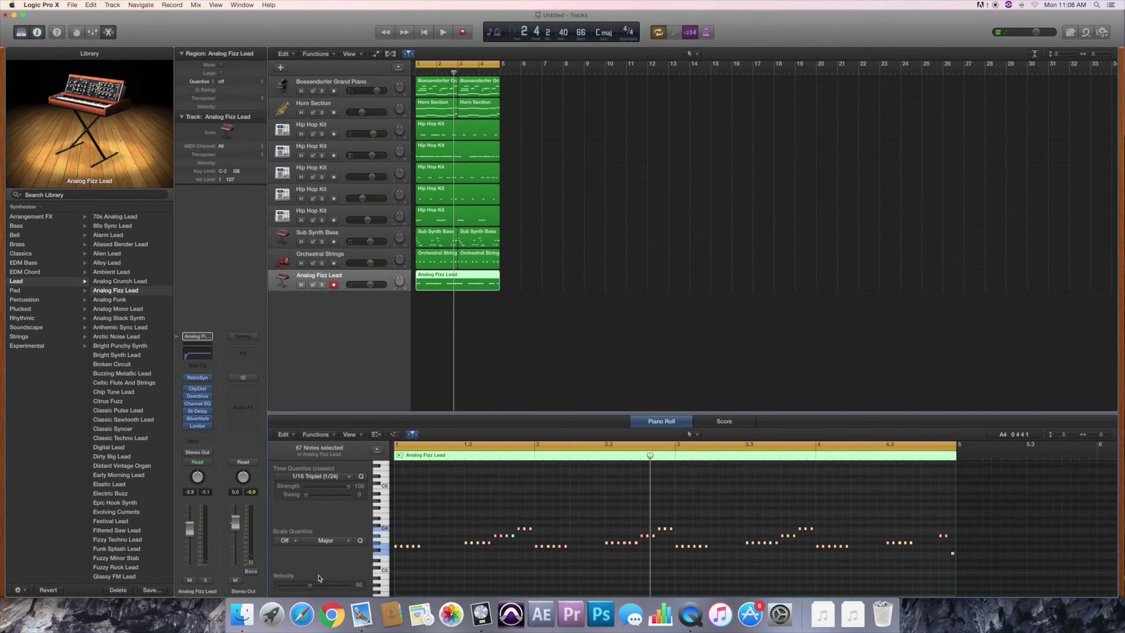
pyautogui.press('space')
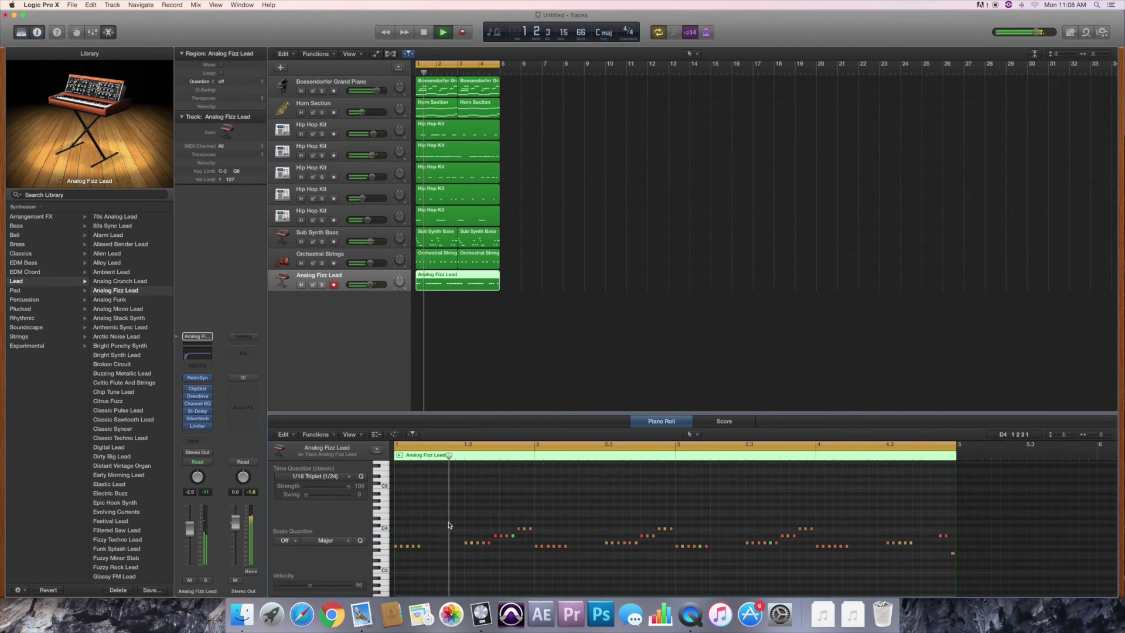
# Deselect the notes, then select the melody's last low note to hear it
pyautogui.click(449, 525)
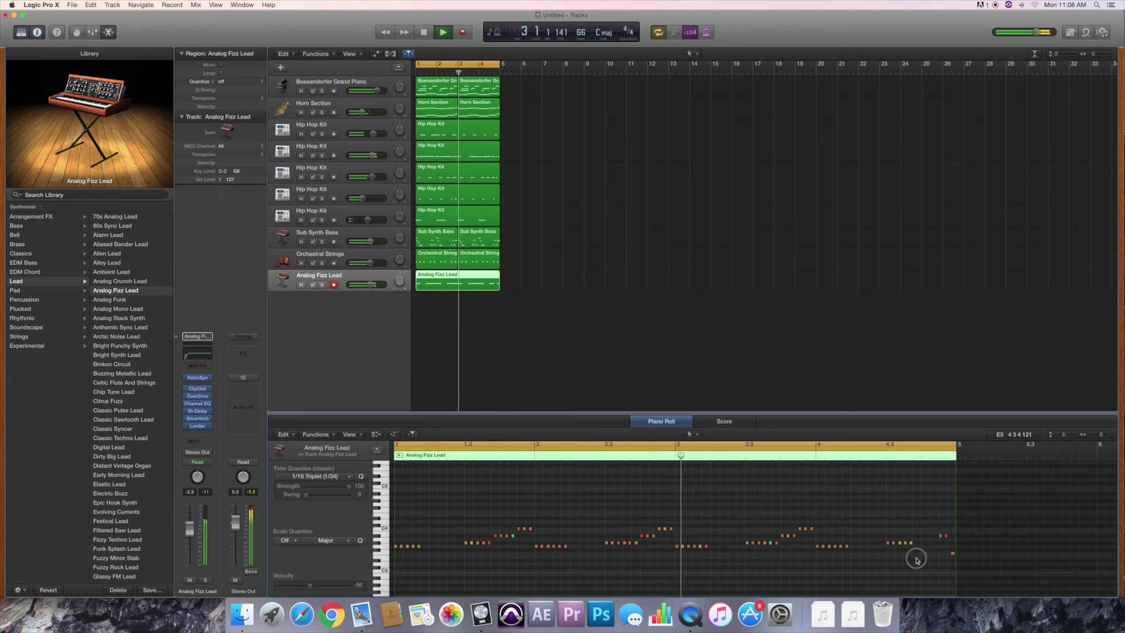
pyautogui.moveTo(953, 557)
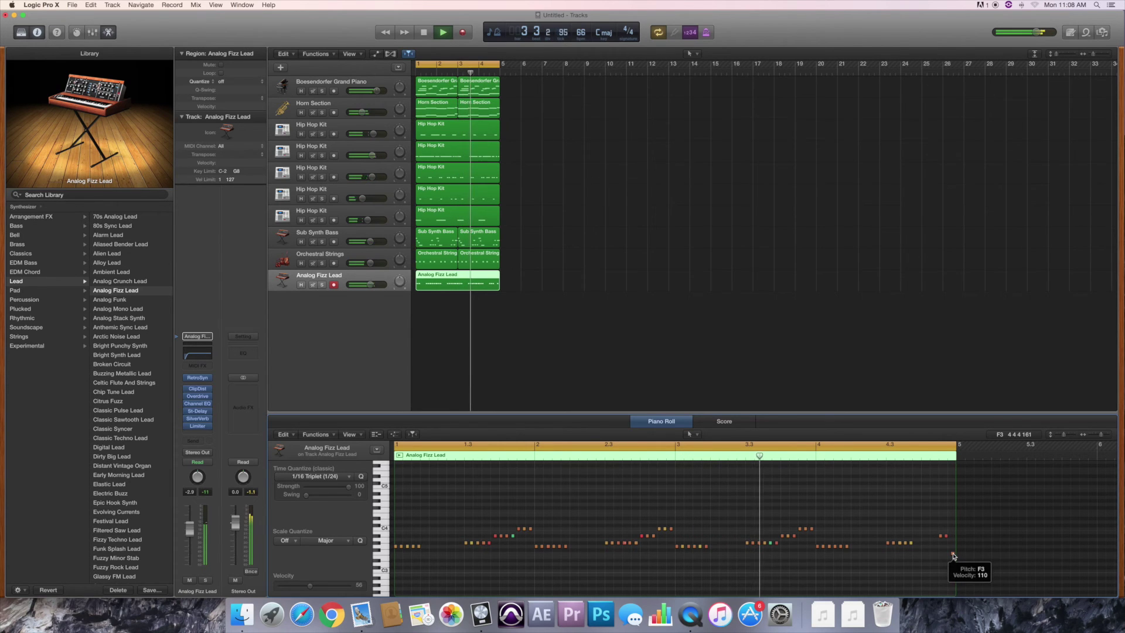
pyautogui.scroll(1, 953, 557)
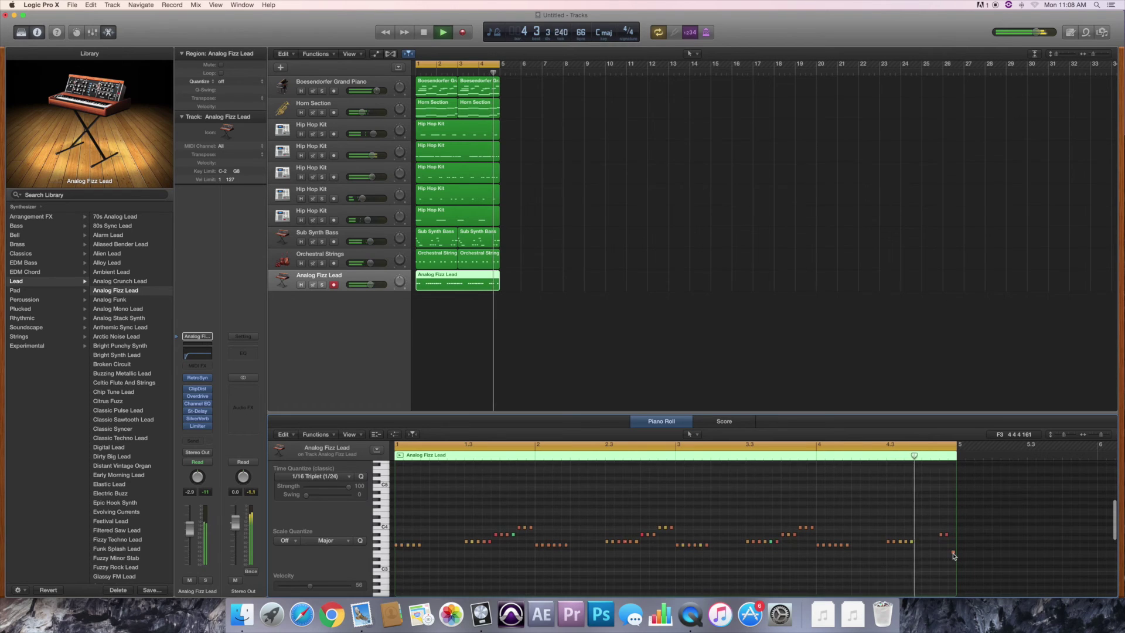
pyautogui.click(954, 552)
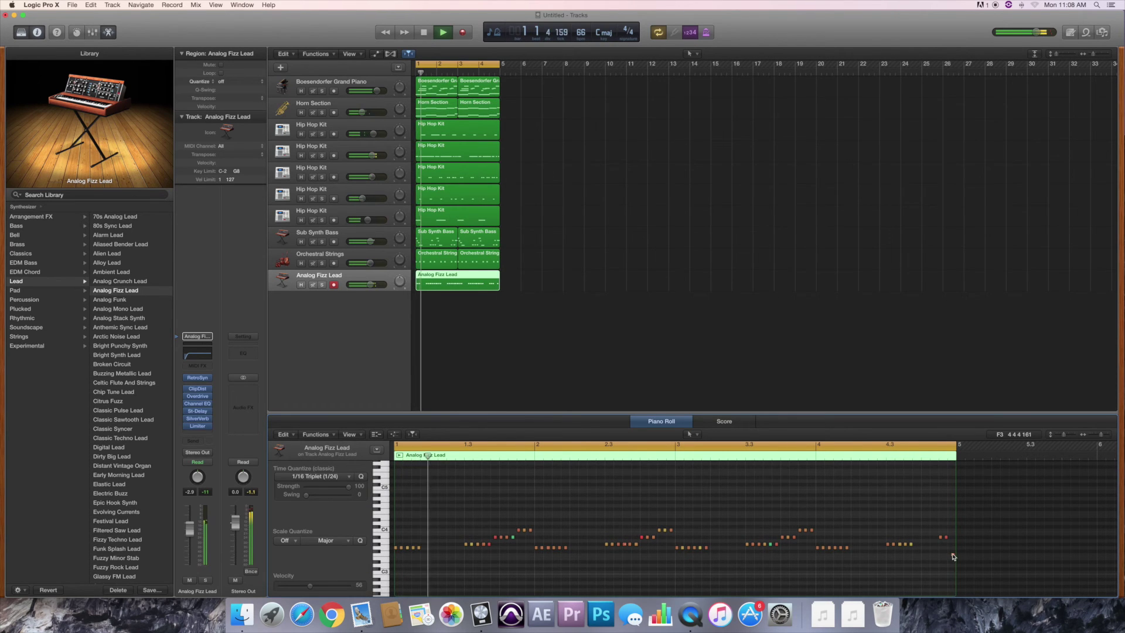
pyautogui.scroll(1, 949, 552)
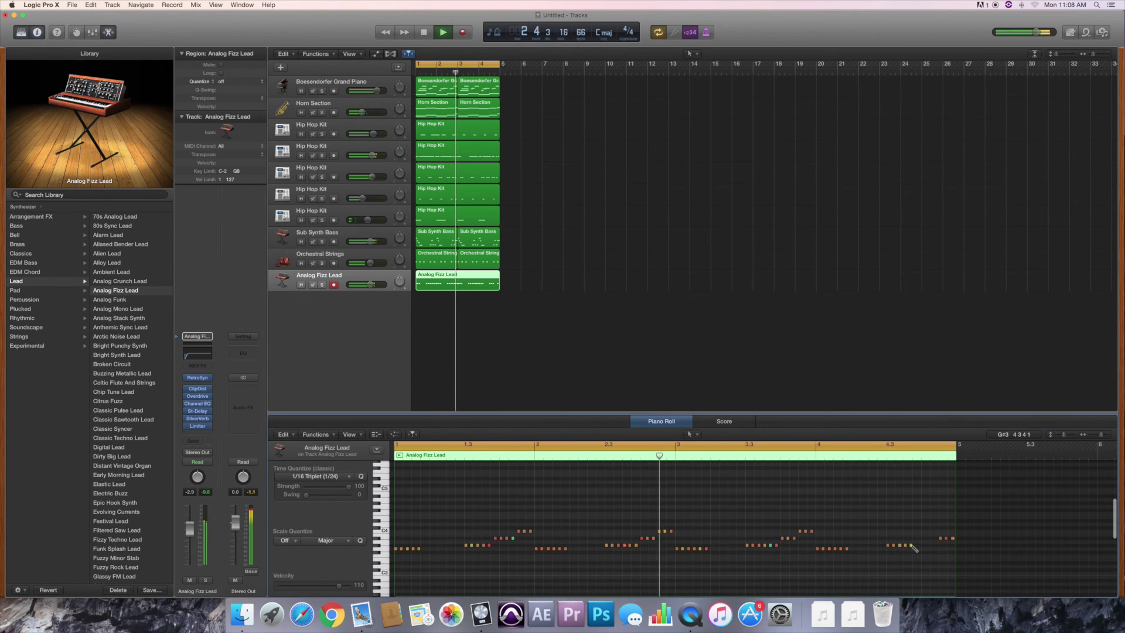
# Move the three closing notes later to position 4 4 1 1, five semitones higher
pyautogui.moveTo(918, 548)
pyautogui.moveTo(915, 540)
pyautogui.mouseDown()
pyautogui.moveTo(886, 552)
pyautogui.moveTo(912, 551)
pyautogui.mouseUp()
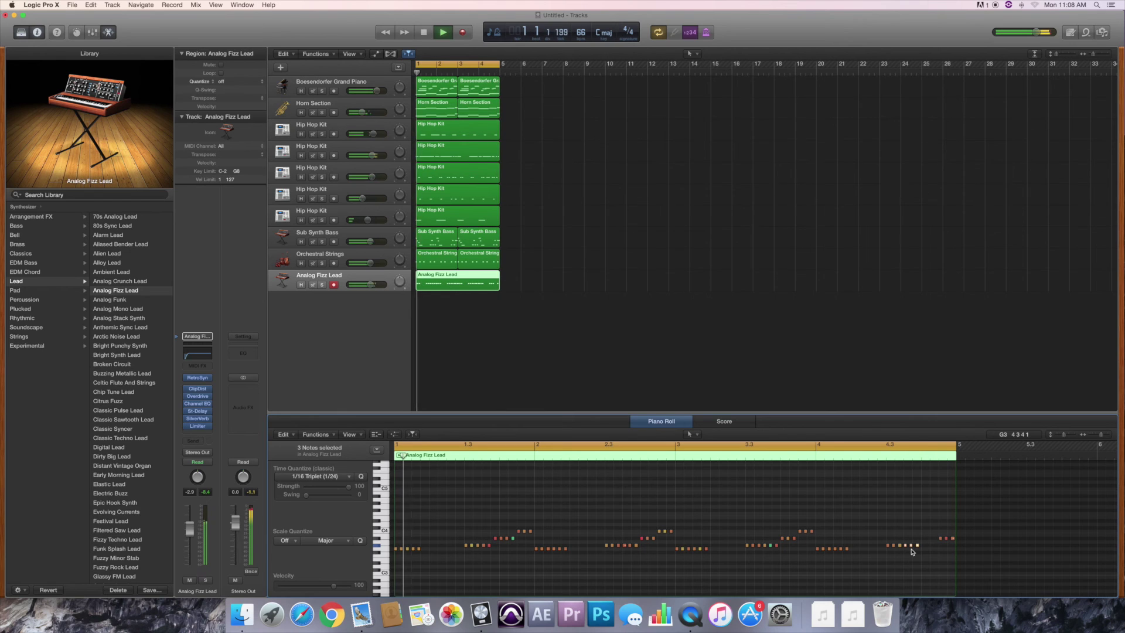
pyautogui.moveTo(907, 549)
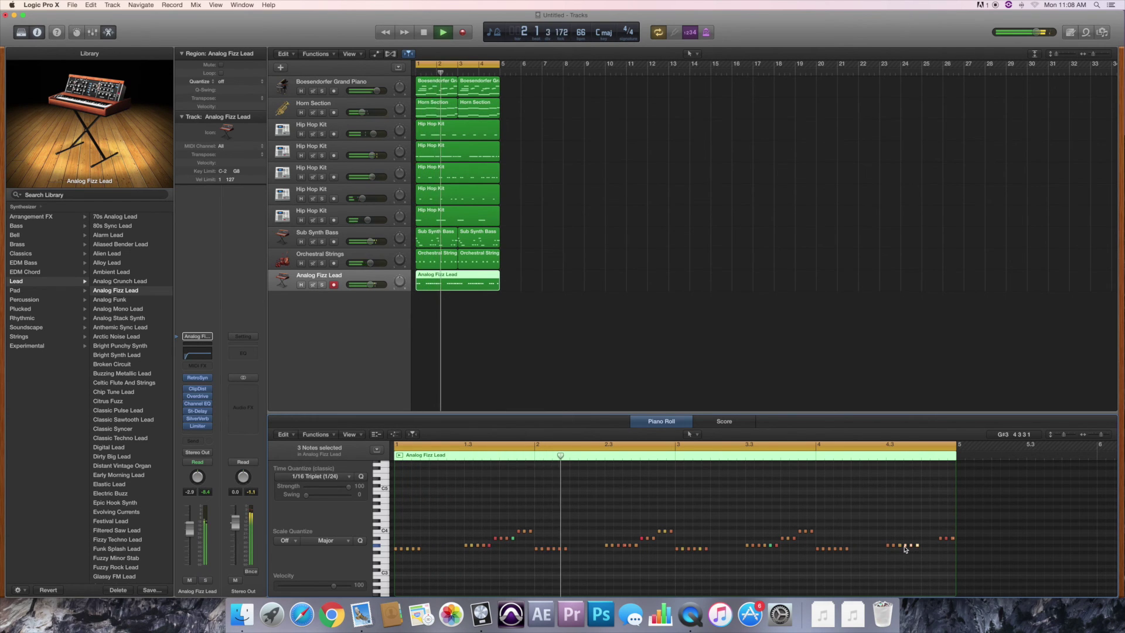
pyautogui.moveTo(905, 546); pyautogui.dragTo(923, 528)
pyautogui.click(932, 568)
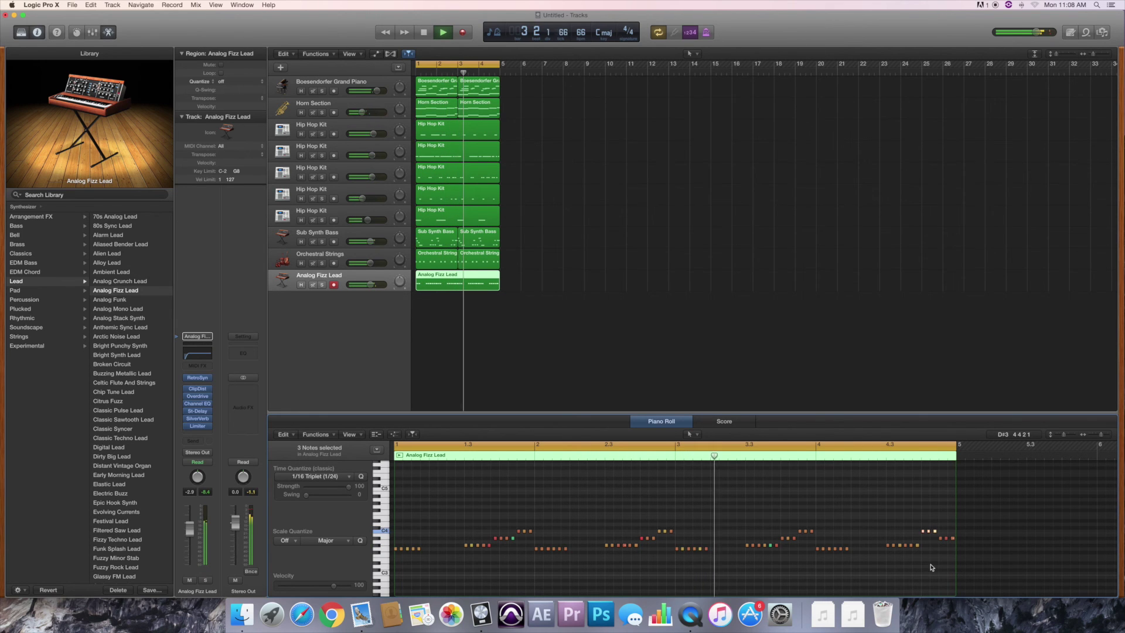